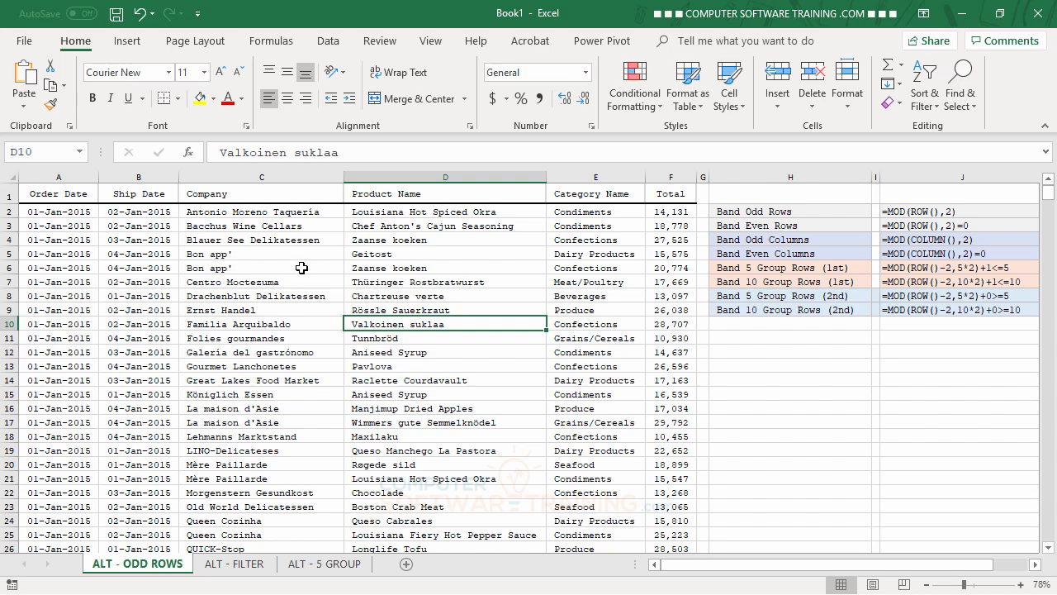
scroll(301, 277, down, 4)
scroll(301, 277, down, 20)
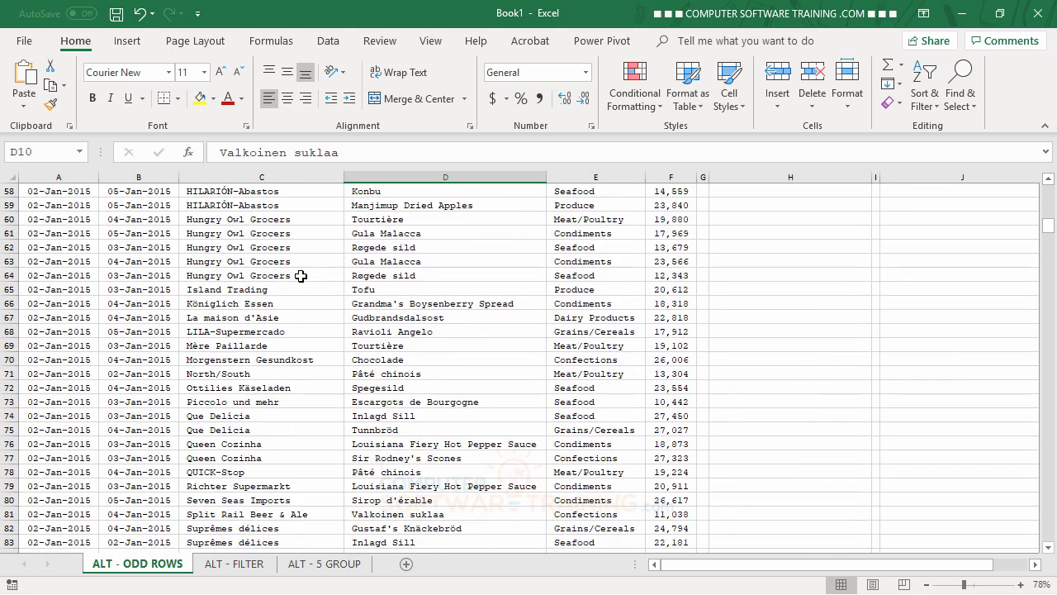
scroll(301, 276, down, 6)
scroll(301, 277, up, 13)
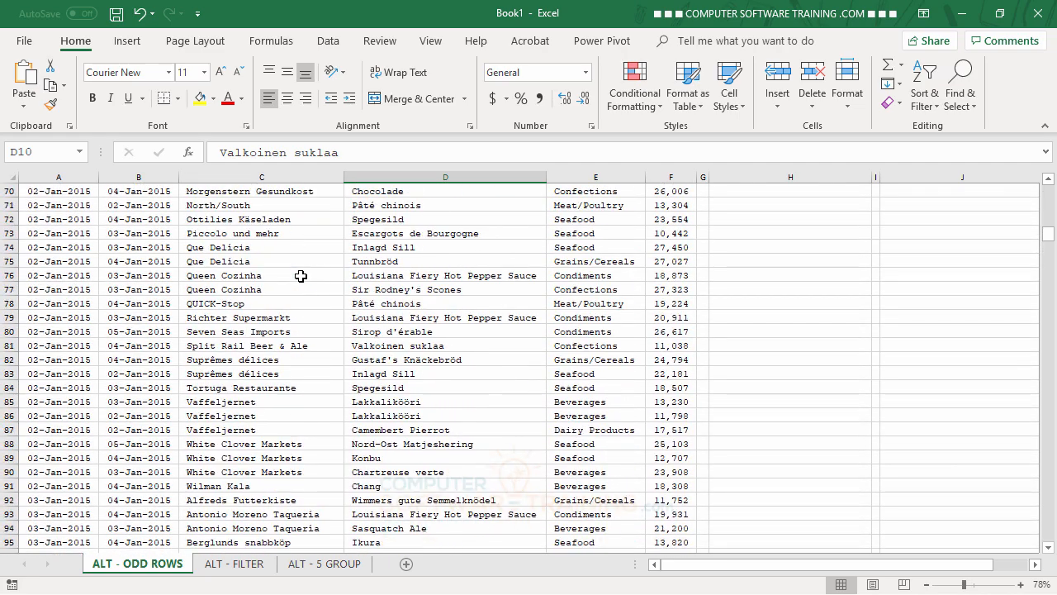
scroll(300, 277, up, 17)
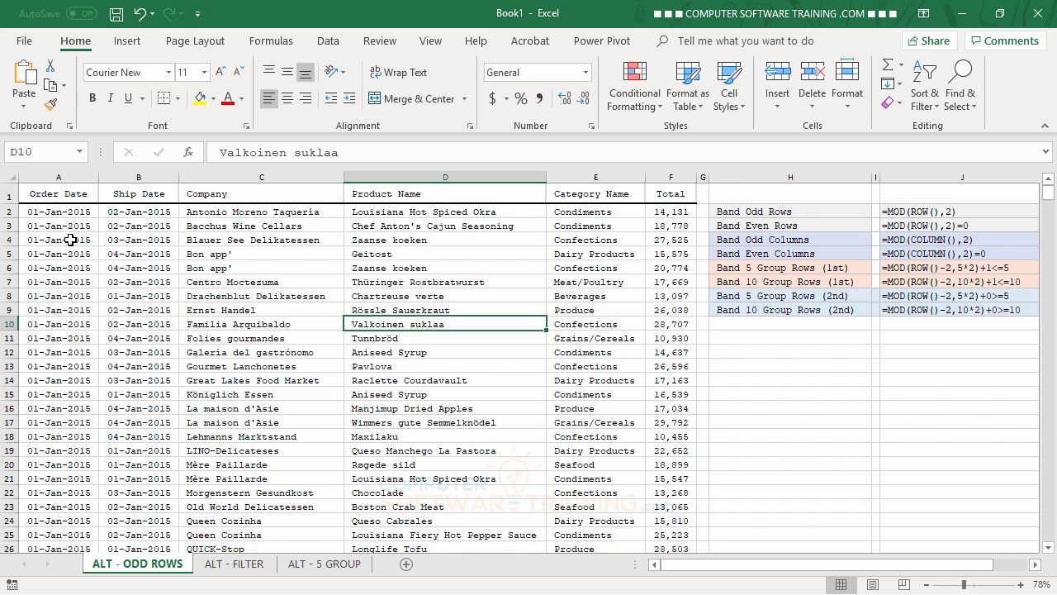
Create a formula-based conditional formatting rule for the order data in A2:F601 using =MOD(ROW(),2).
click(37, 213)
drag(37, 213, 667, 529)
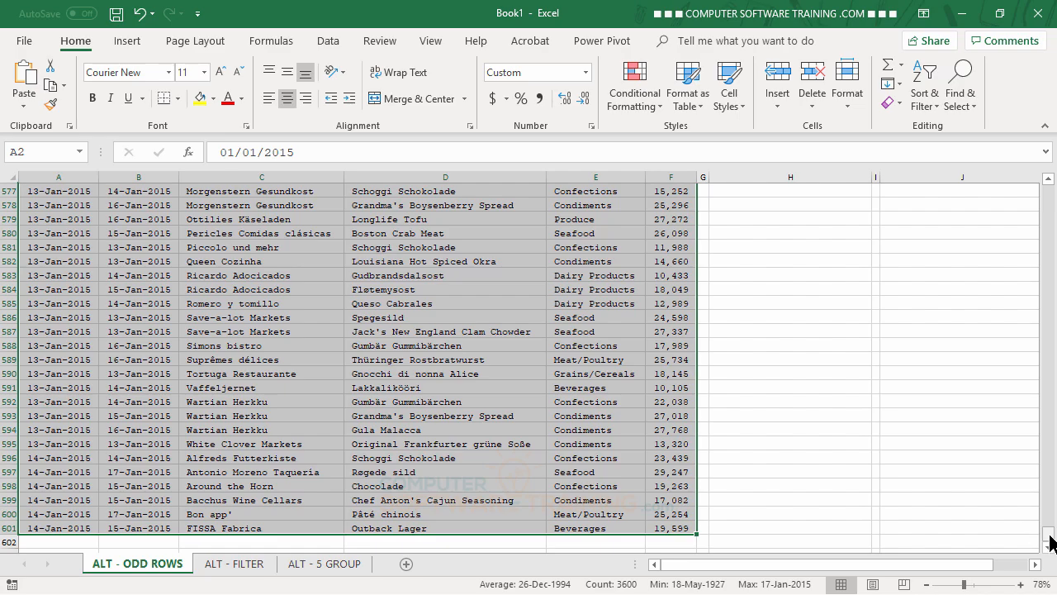
drag(1049, 533, 1050, 186)
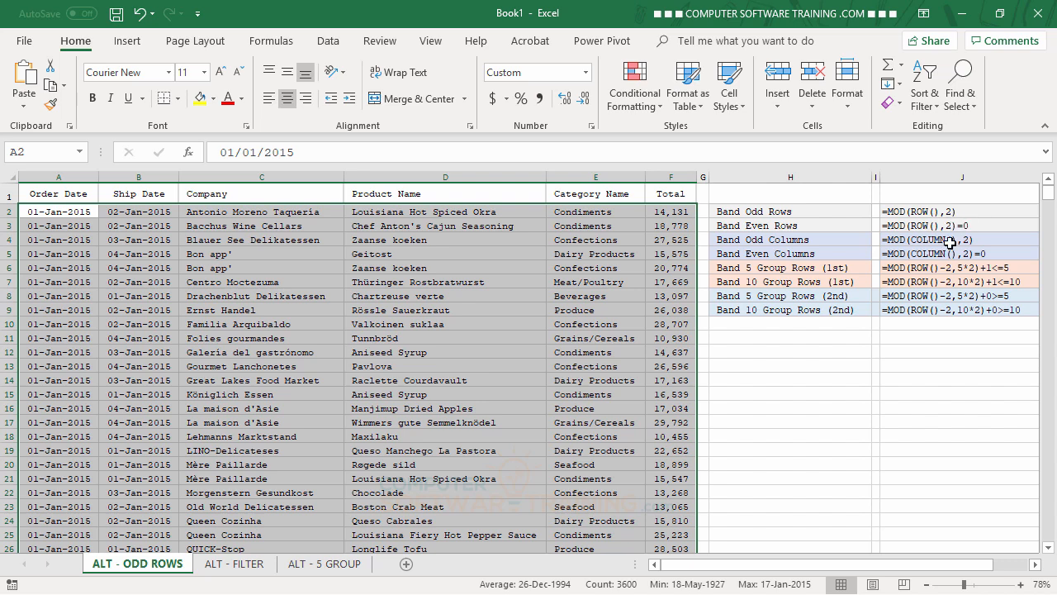
click(638, 111)
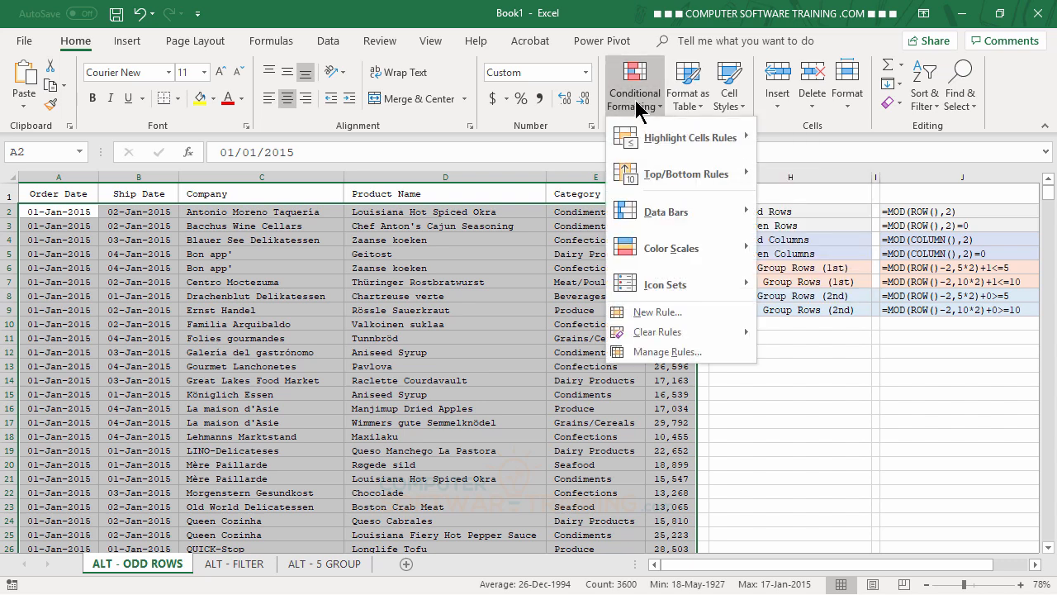
click(657, 311)
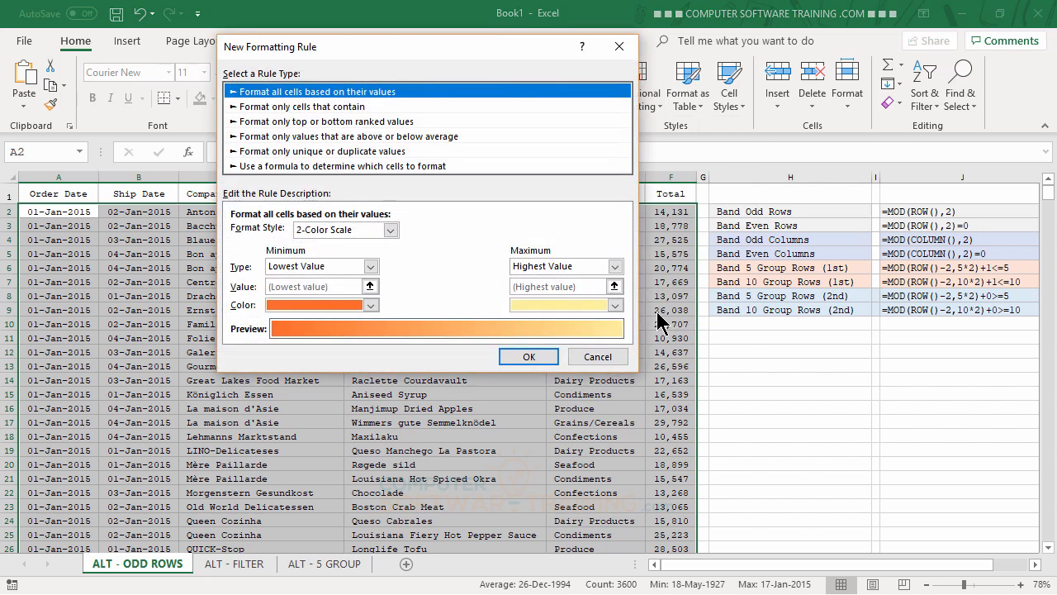
click(267, 168)
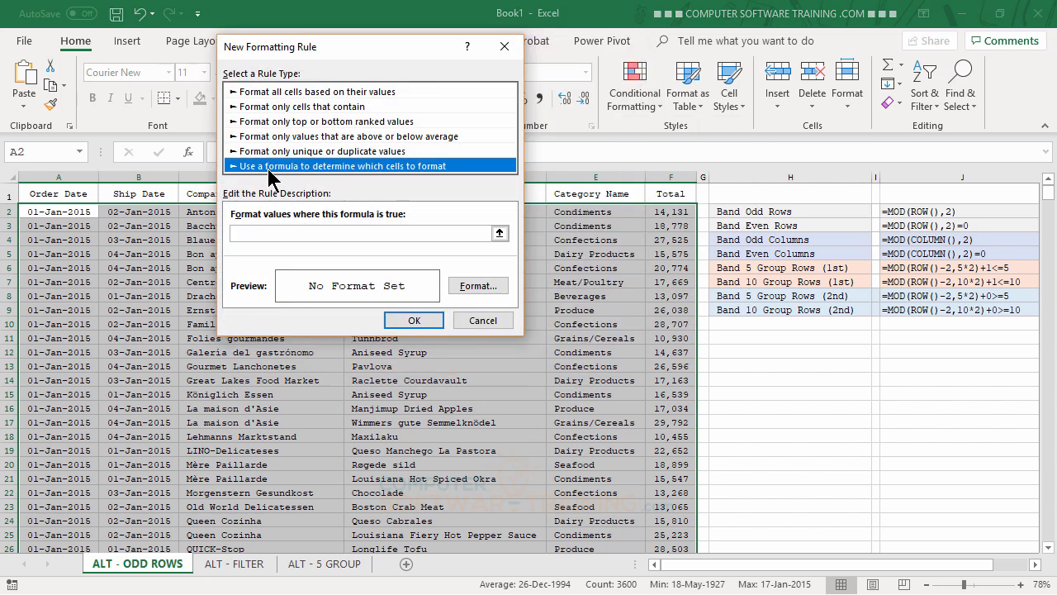
click(255, 233)
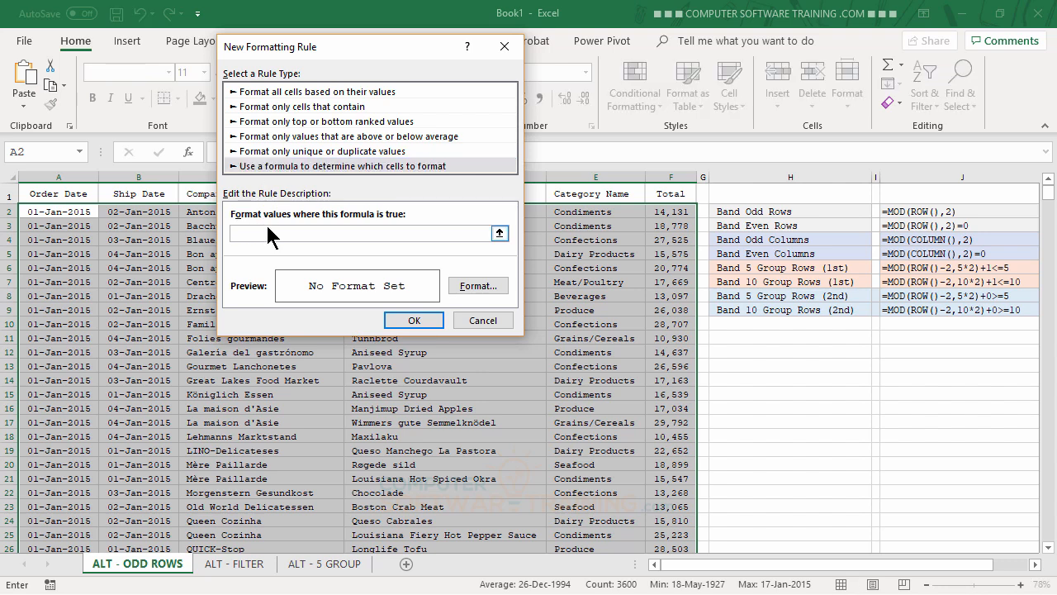
text(=MOD(ROW(),2))
Give the new rule a light green background fill, apply it to the selected data and deselect the range.
click(483, 289)
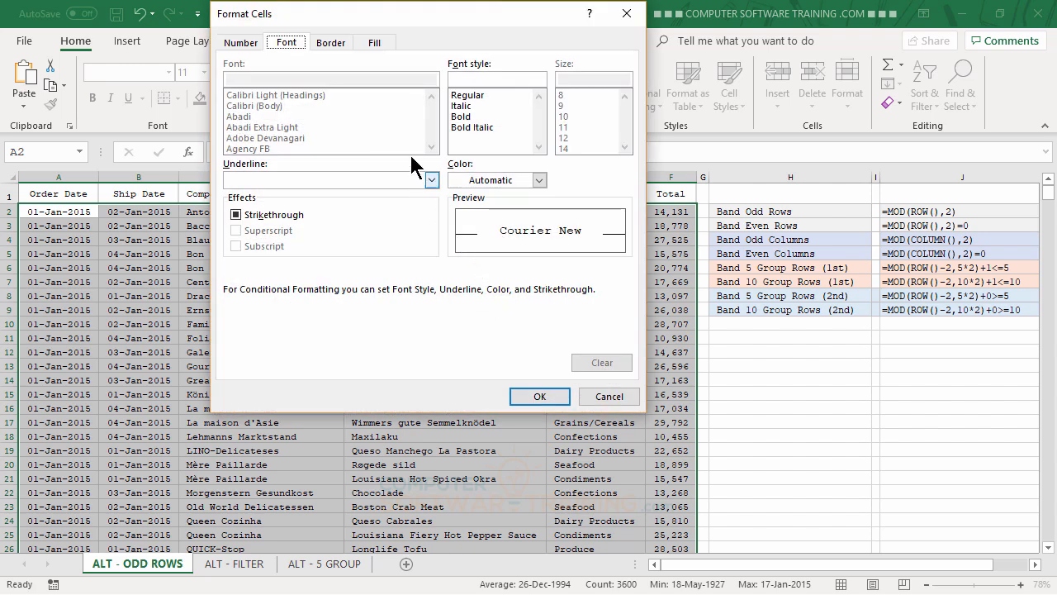
click(376, 42)
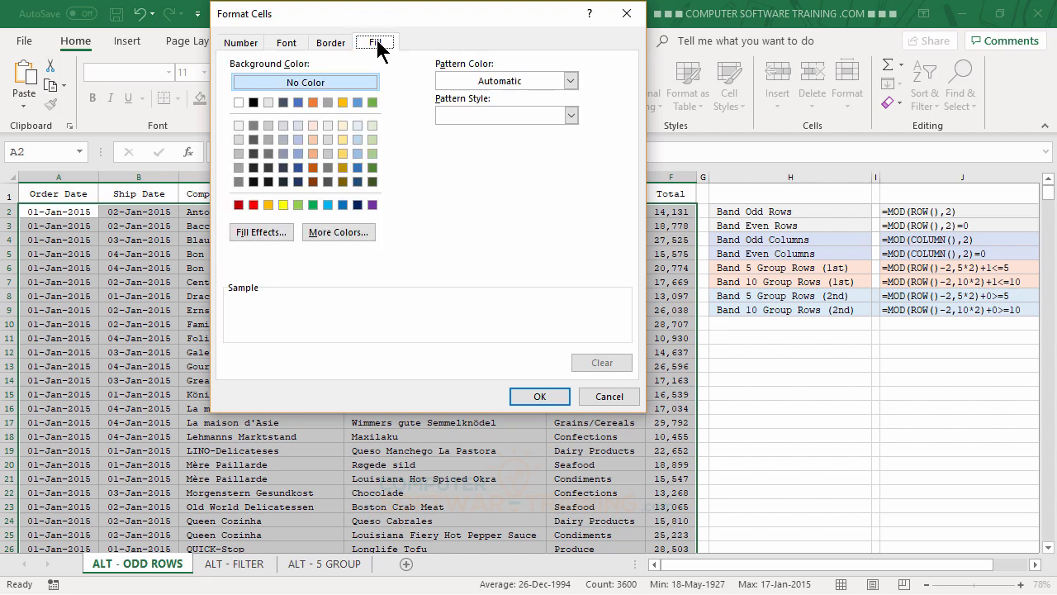
click(371, 126)
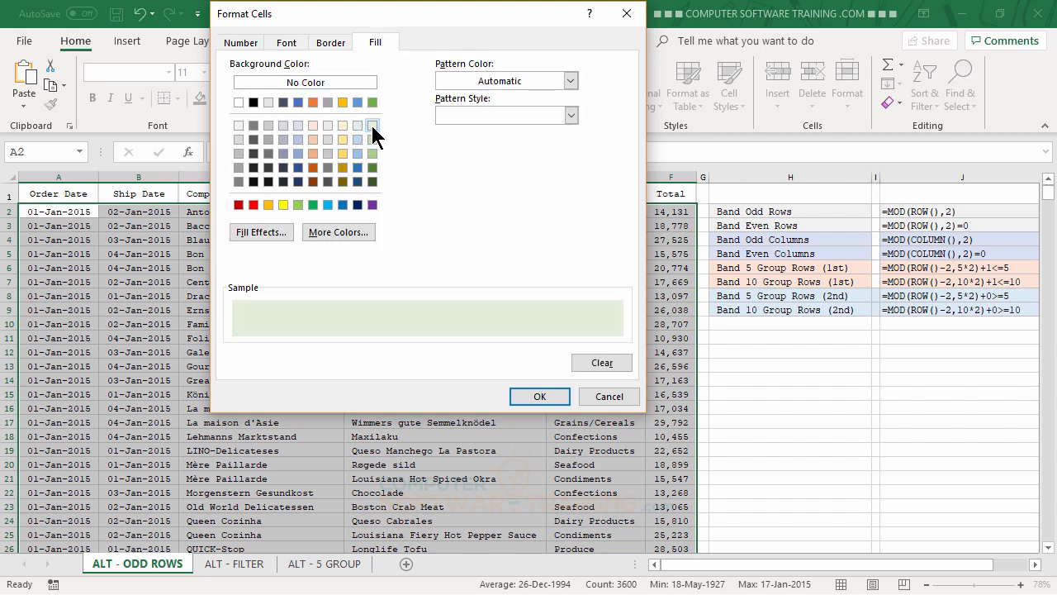
click(538, 399)
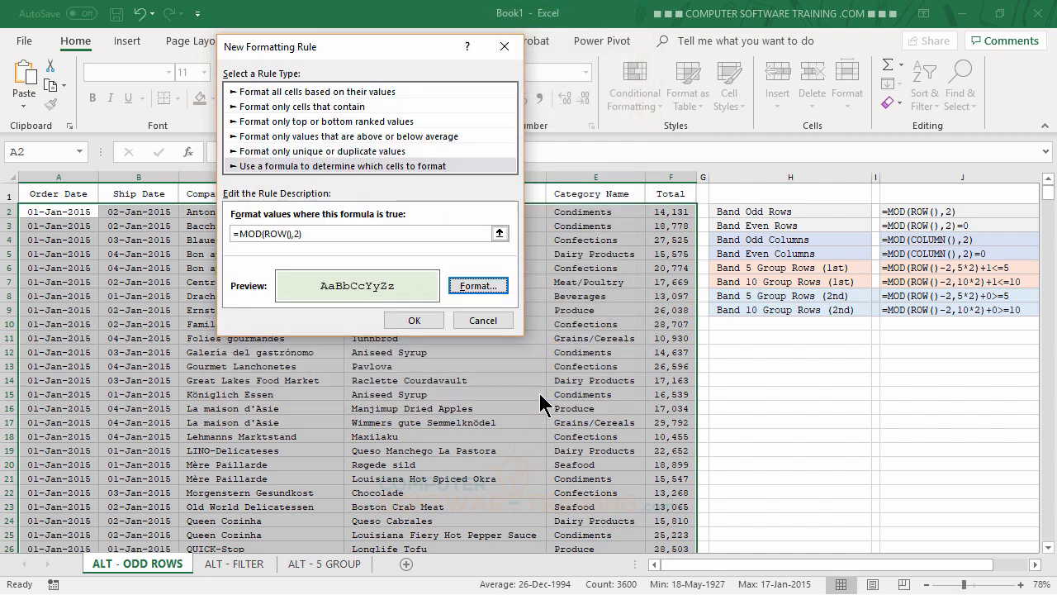
click(415, 320)
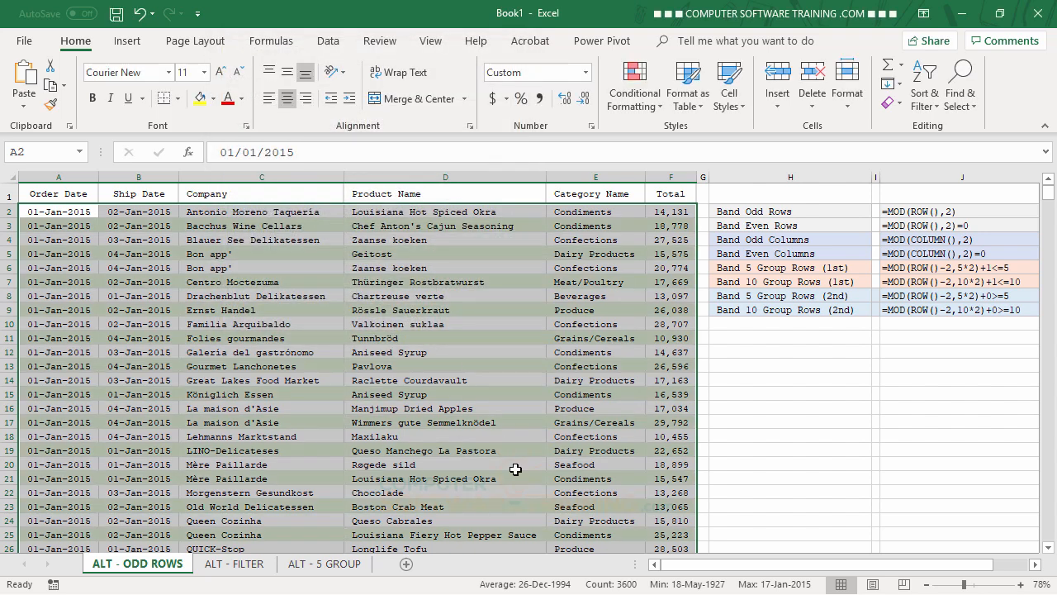
click(449, 369)
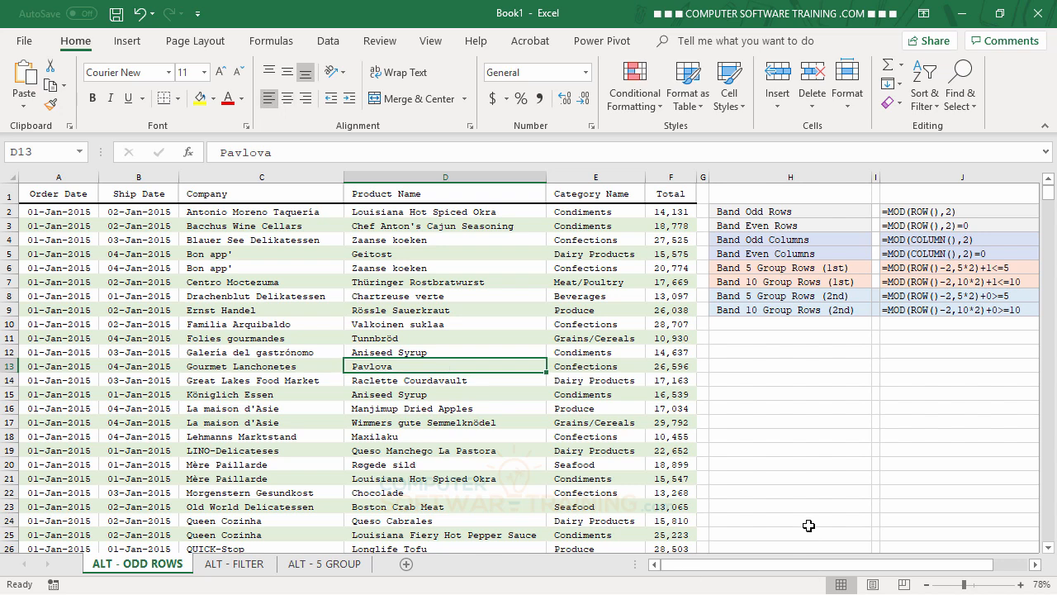
Edit the existing banding rule so its formula is =MOD(ROW(),2)=0 and apply the change.
scroll(374, 318, down, 8)
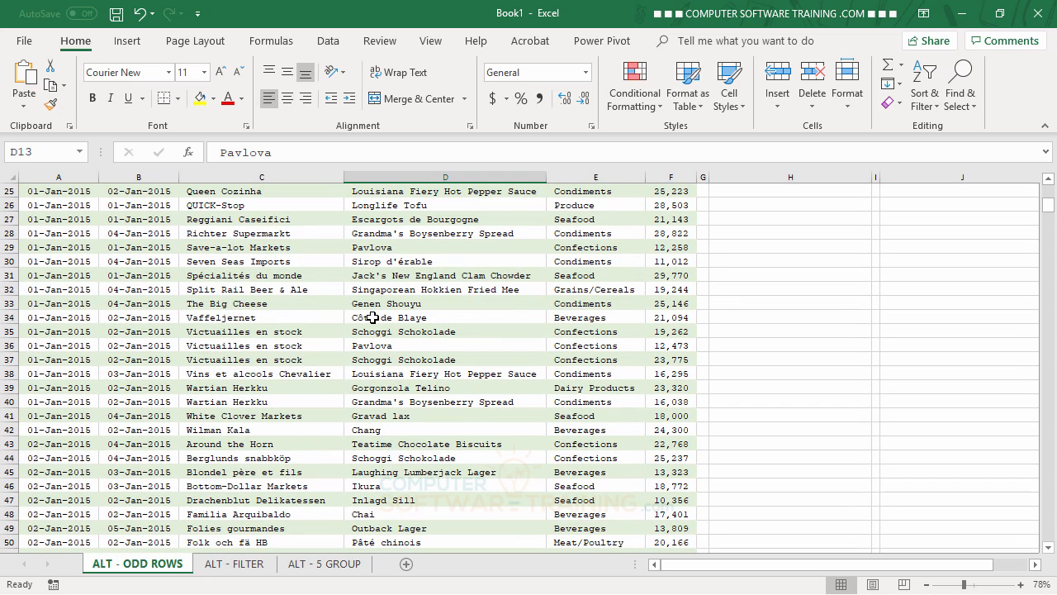
scroll(373, 318, down, 6)
scroll(375, 322, down, 3)
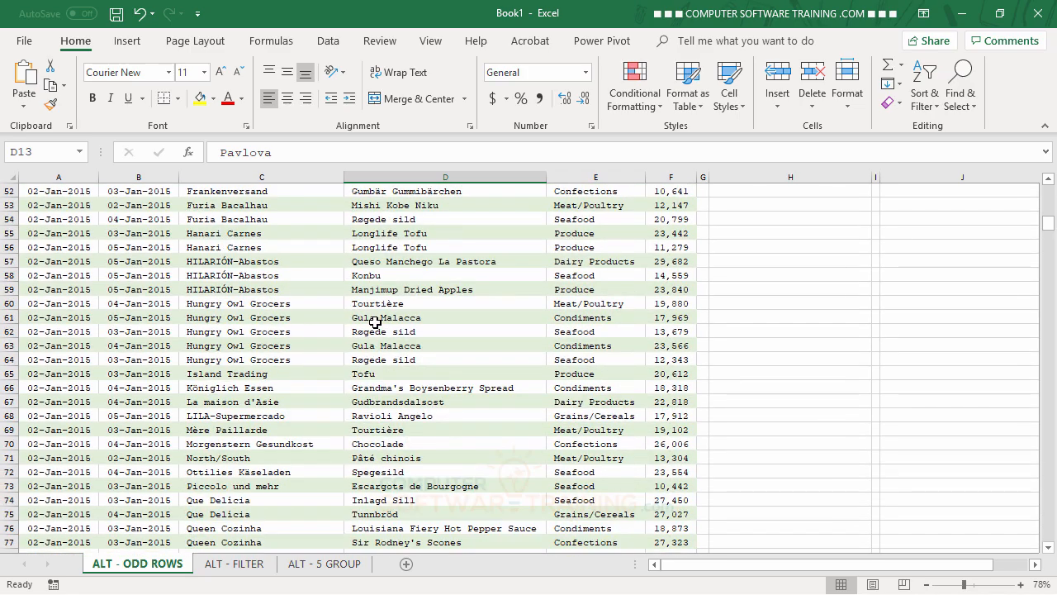
scroll(375, 322, up, 17)
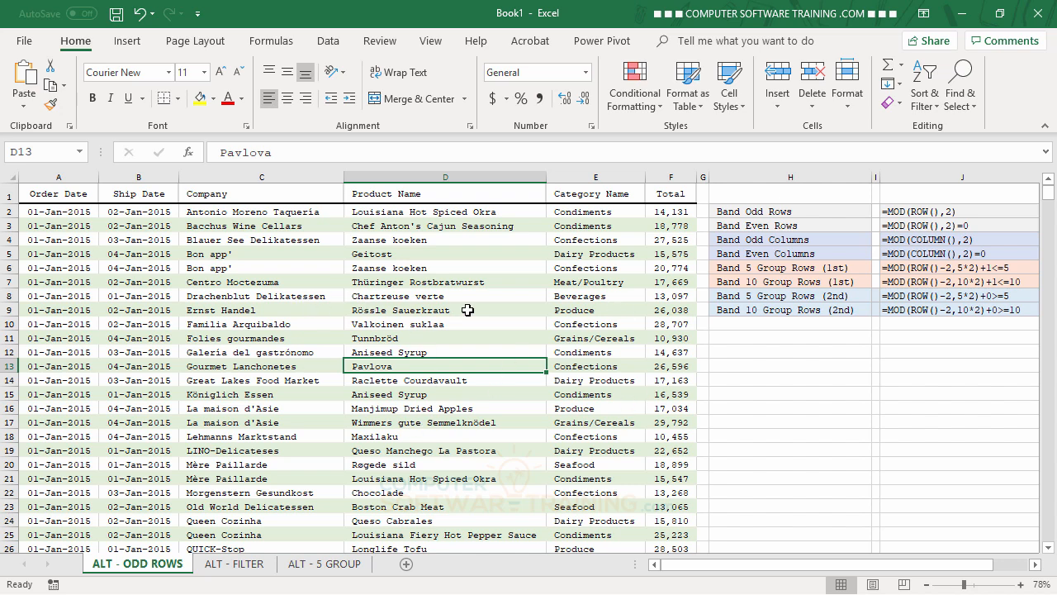
click(642, 100)
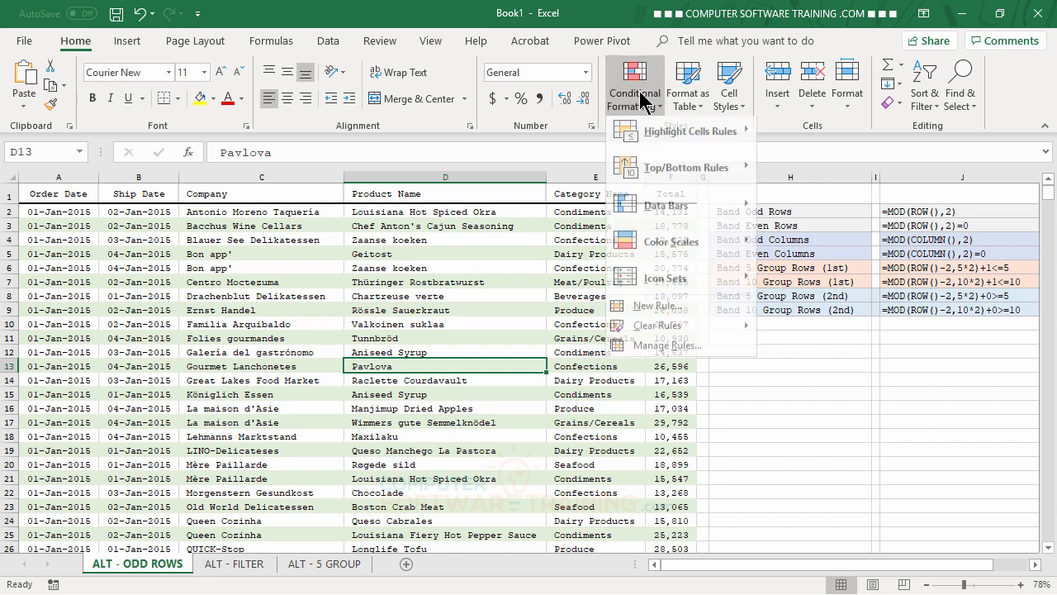
click(665, 353)
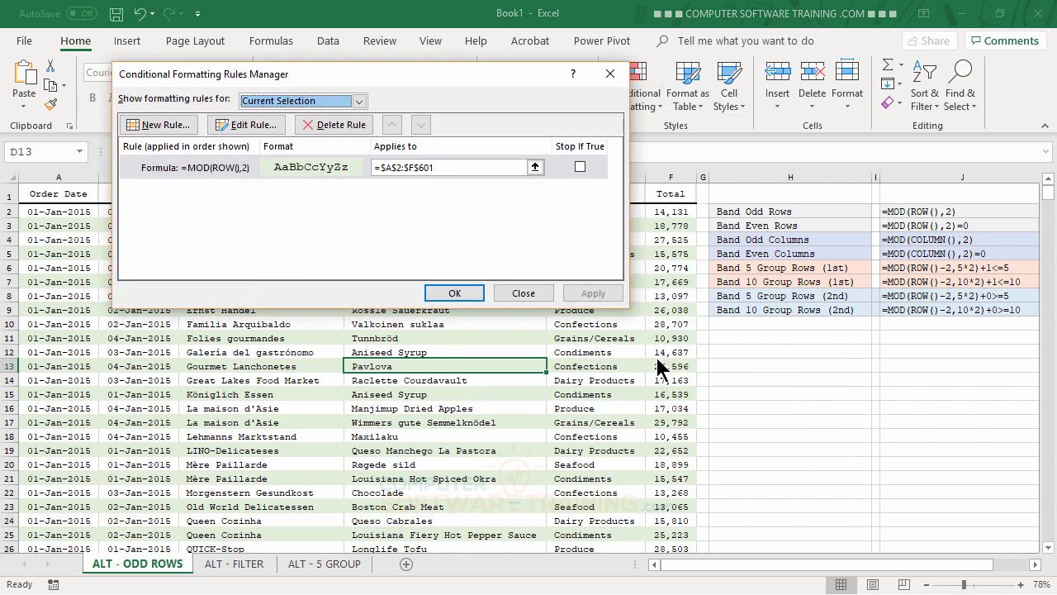
double_click(177, 167)
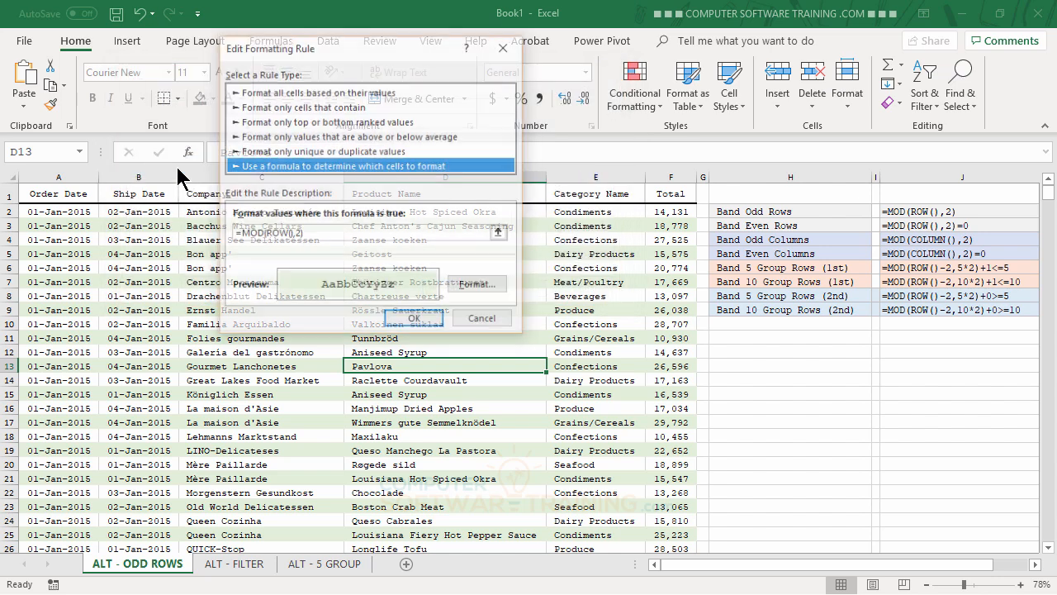
click(314, 235)
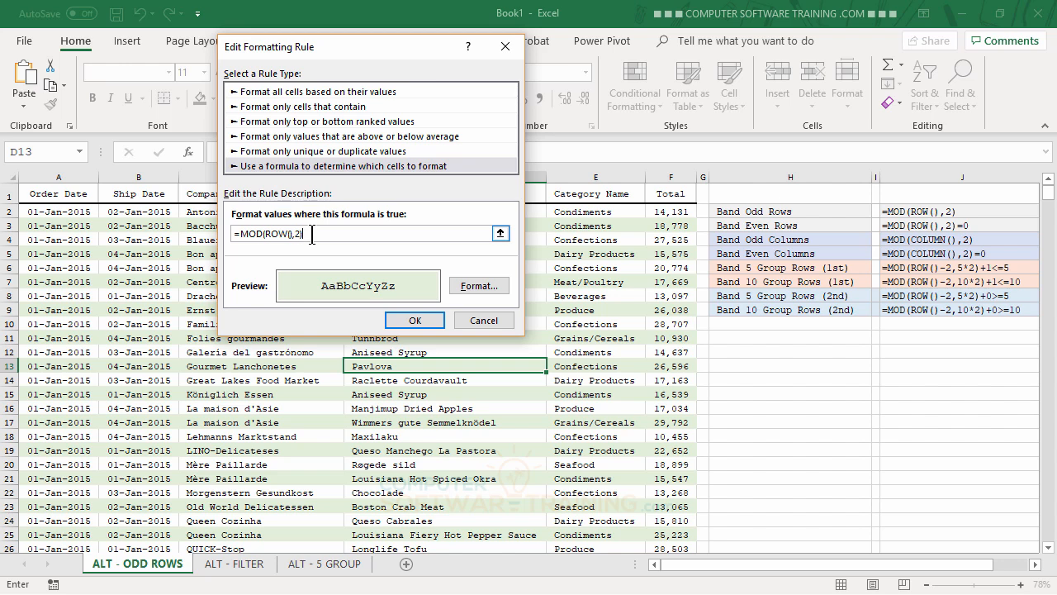
text(=0)
click(413, 322)
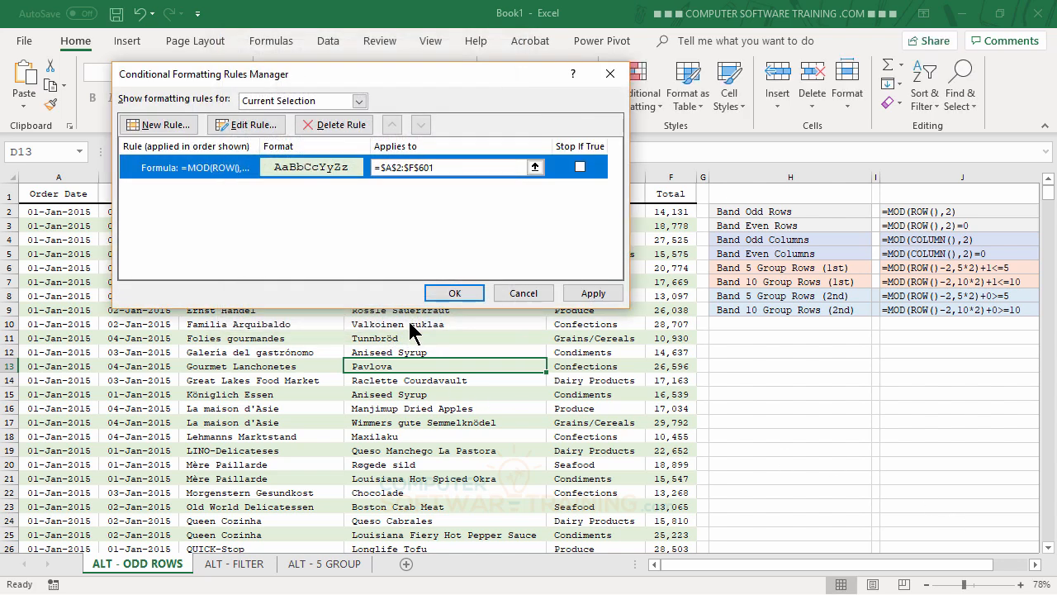
click(448, 293)
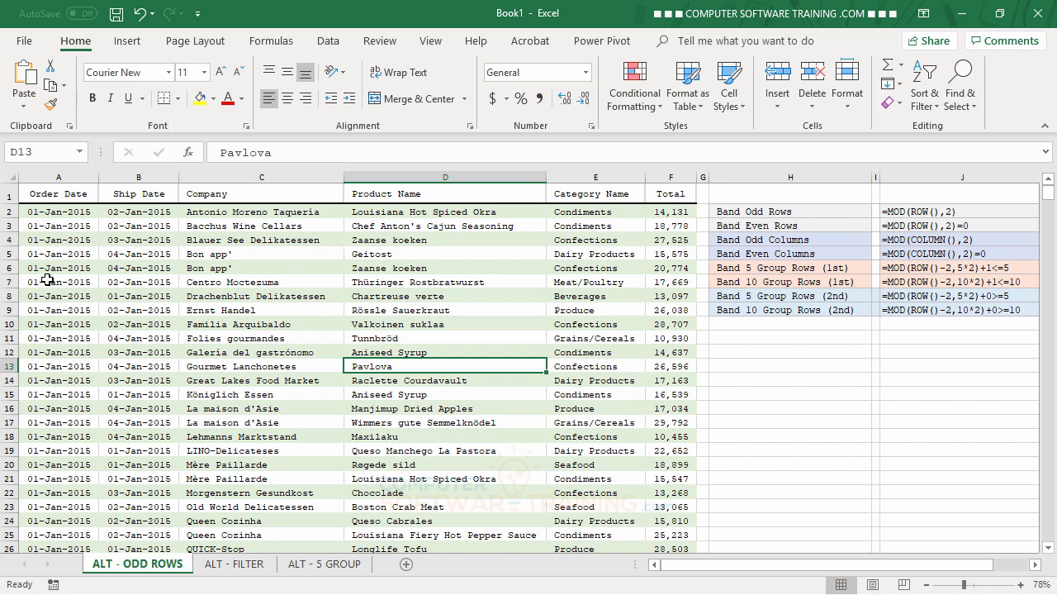
Sort the order records by Company from A to Z, and re-sort them by Total from largest to smallest.
click(253, 324)
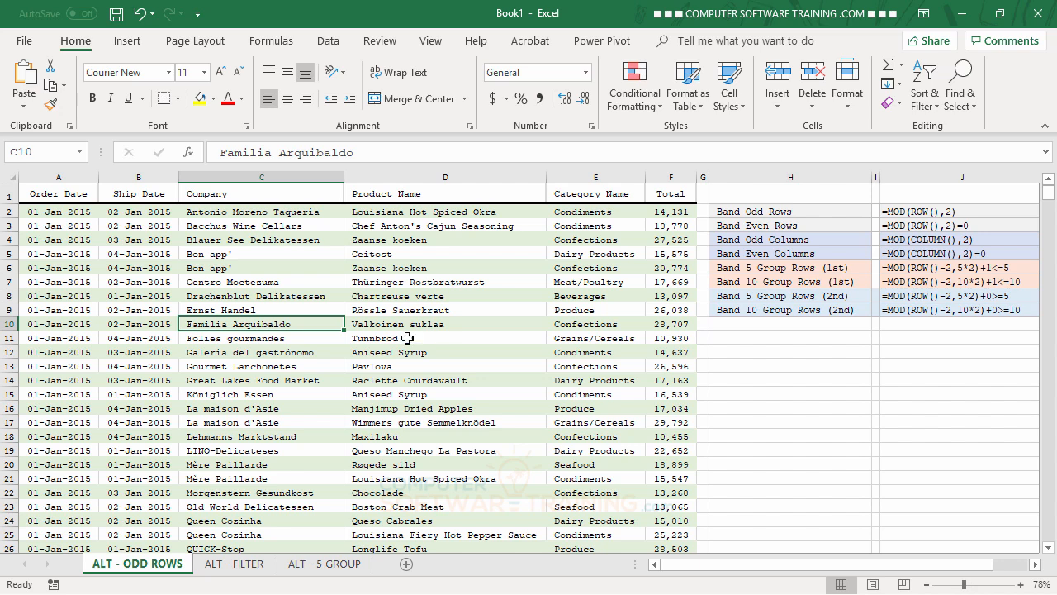
click(256, 253)
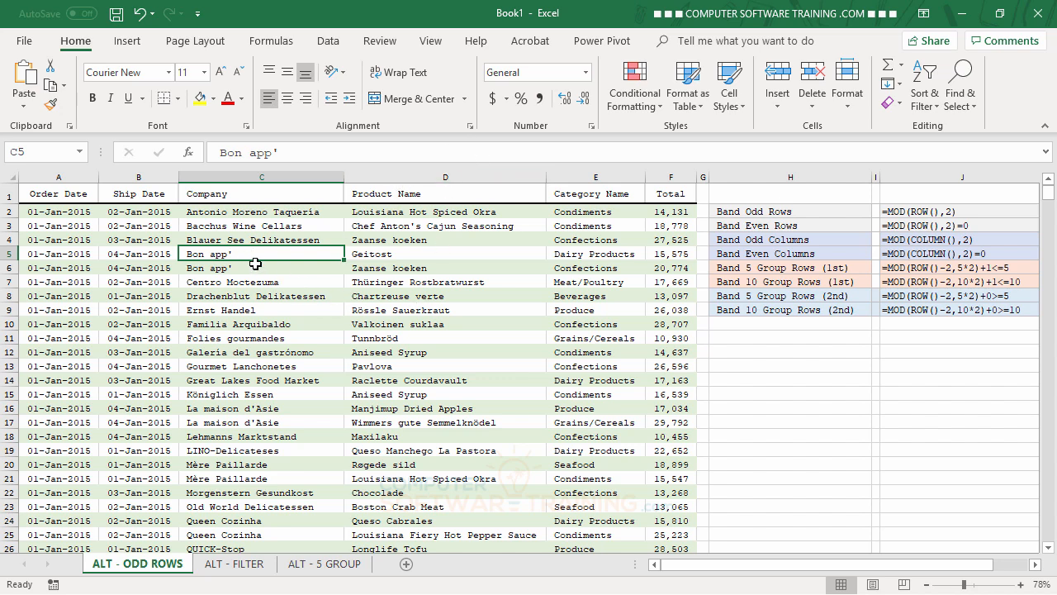
click(328, 42)
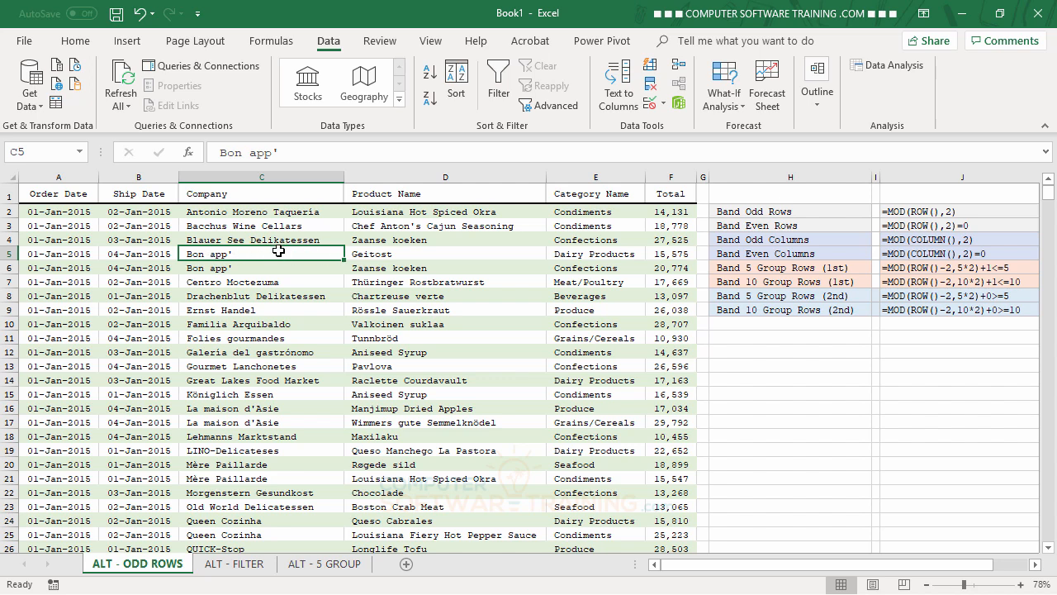
click(430, 77)
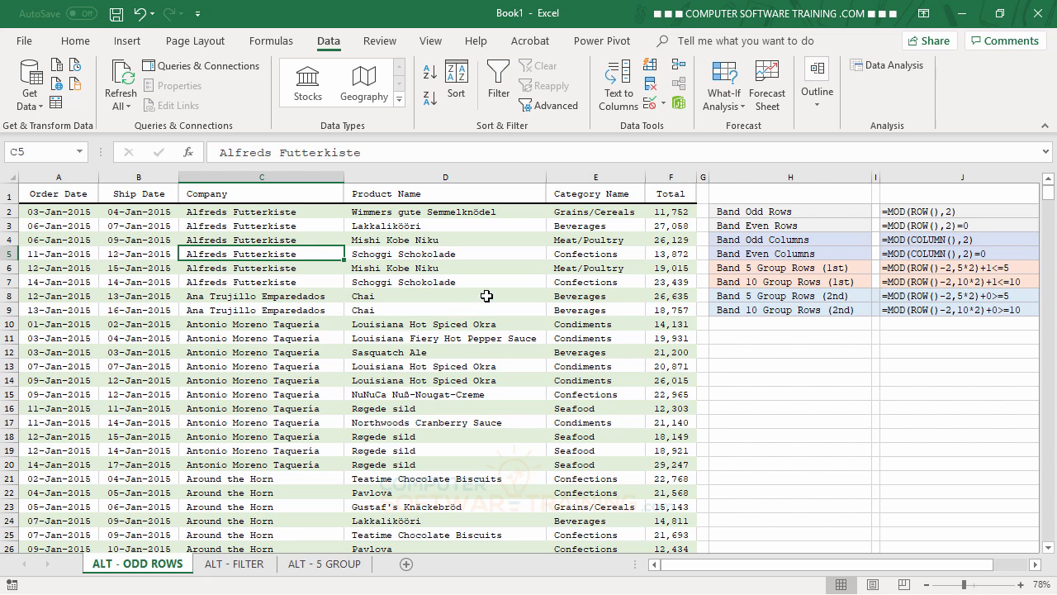
click(675, 254)
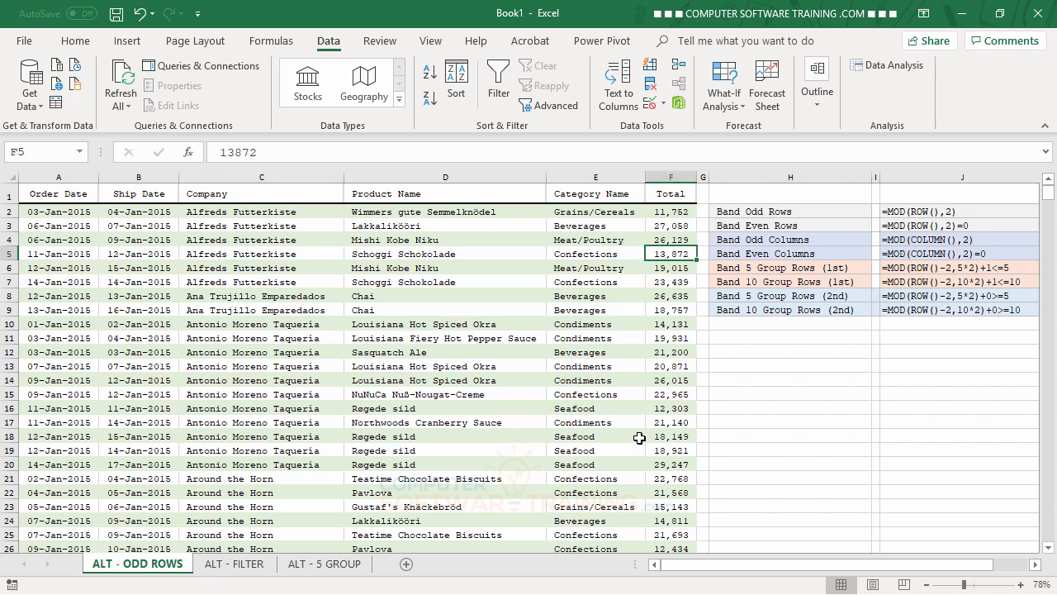
click(428, 100)
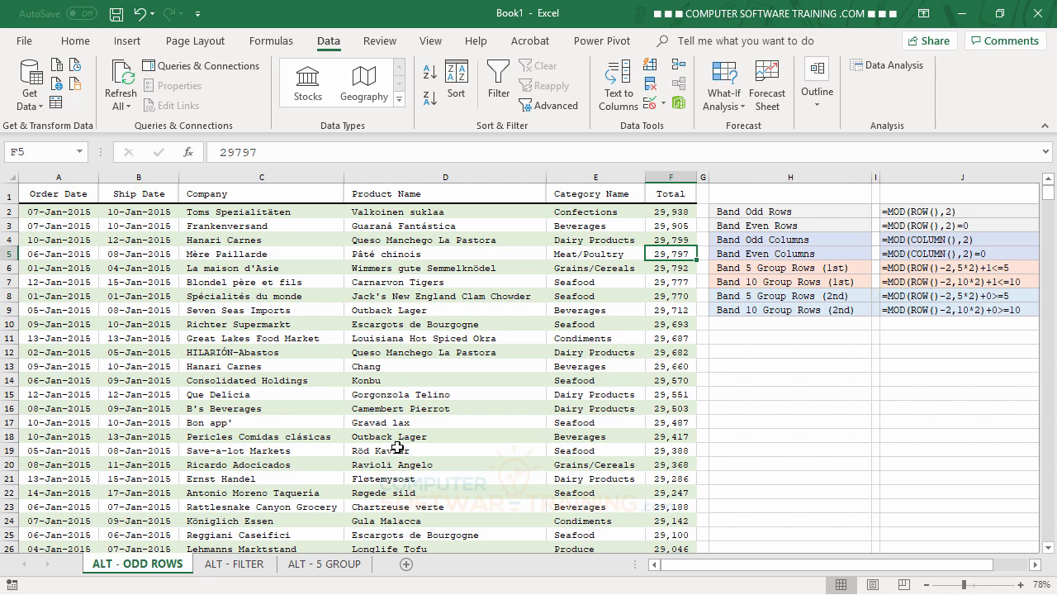
Turn on filtering for the order list and filter Category Name to show only Seafood records.
click(281, 269)
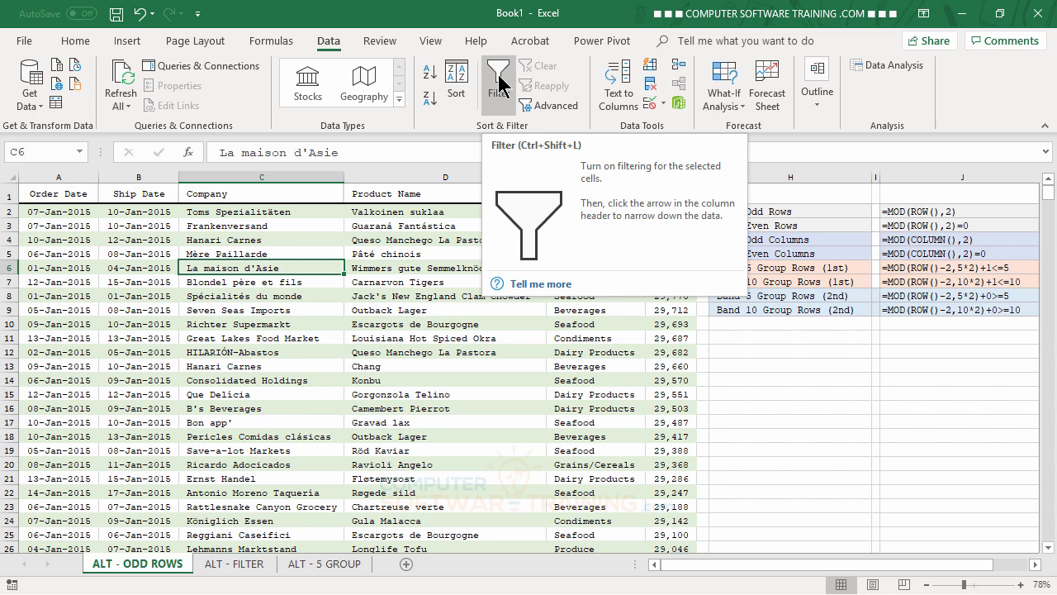
click(498, 82)
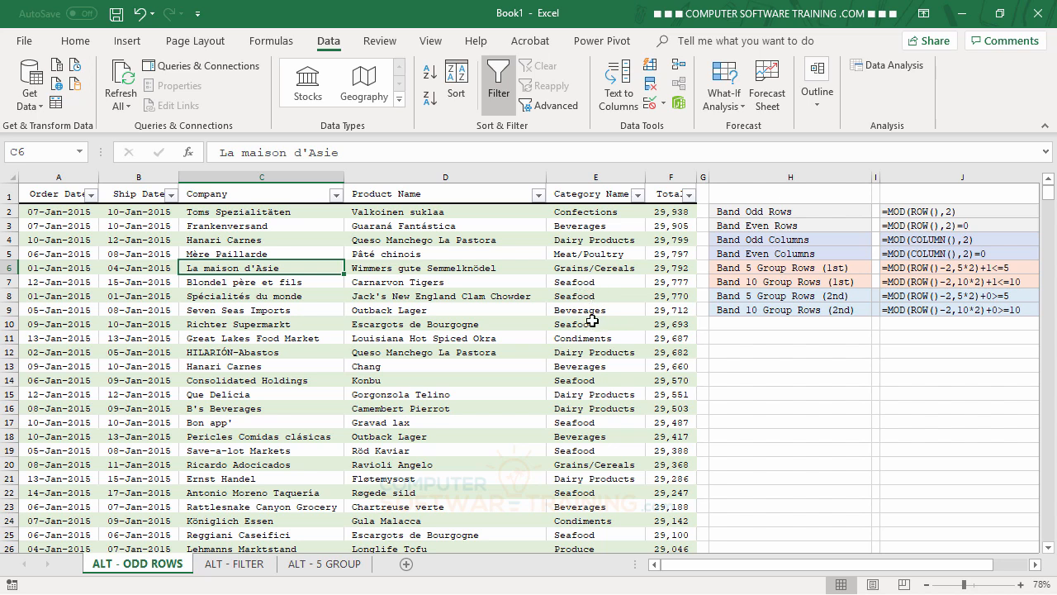
click(638, 195)
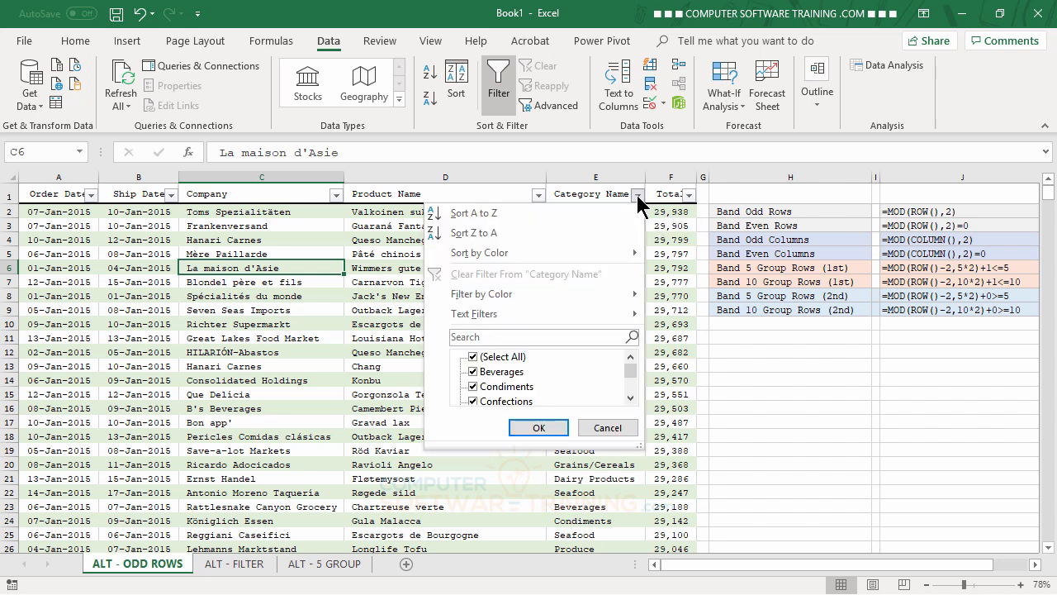
click(474, 360)
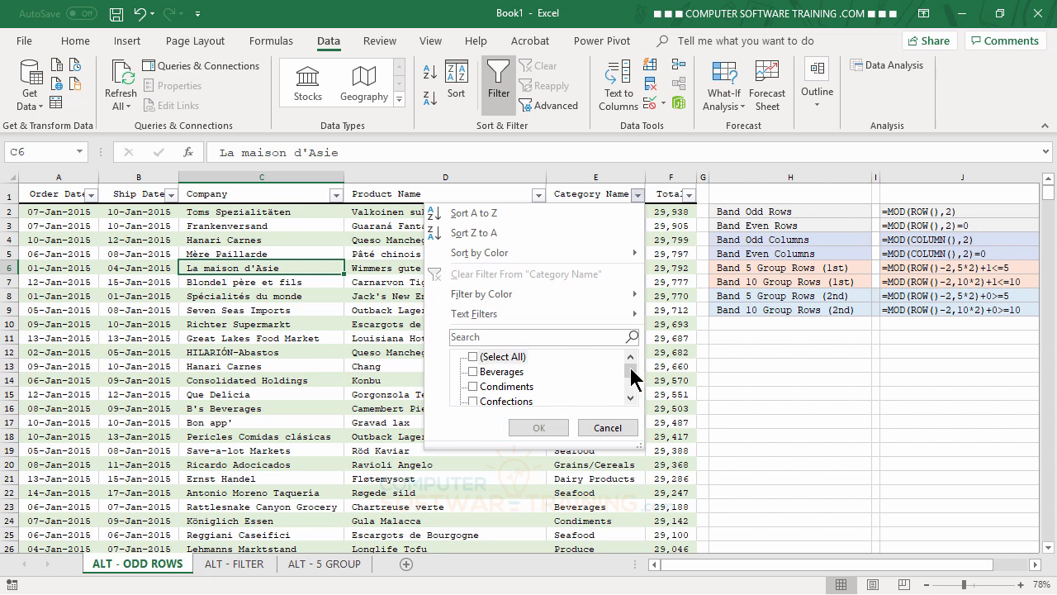
drag(630, 373, 633, 405)
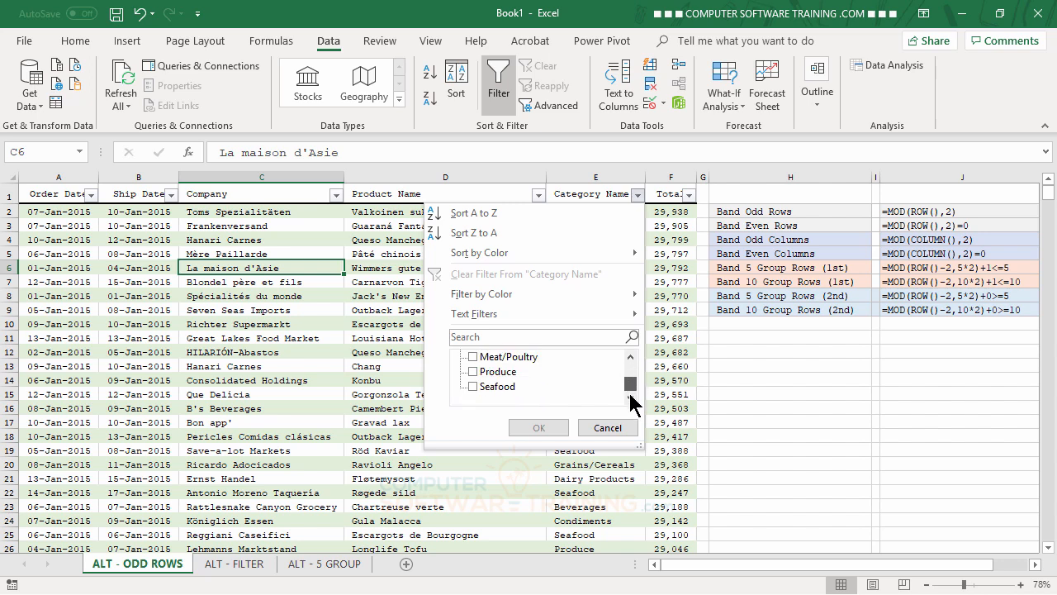
click(473, 387)
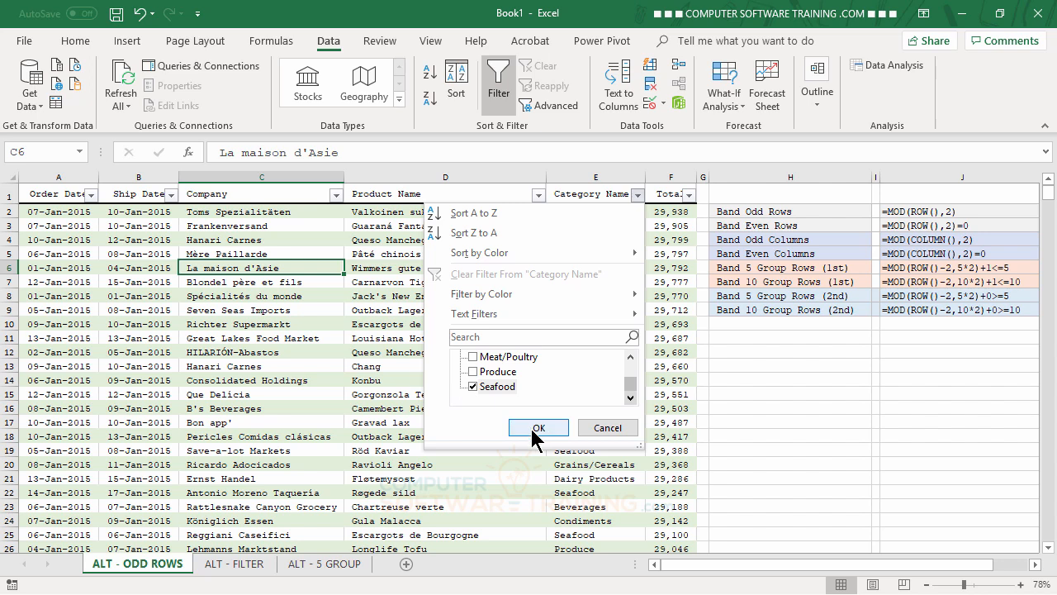
click(538, 432)
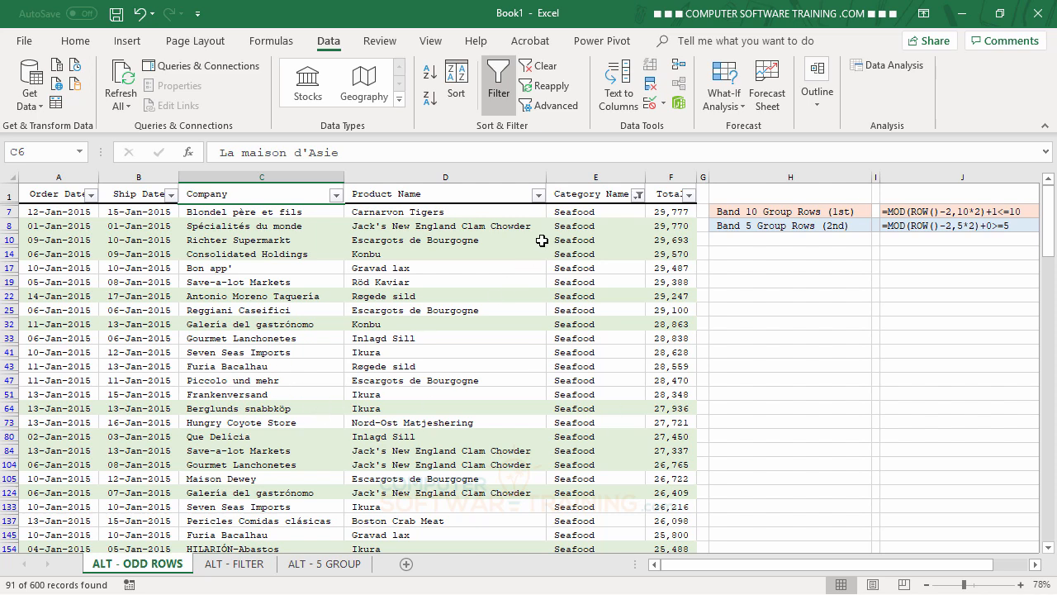
Clear the Category Name filter and switch to the ALT - FILTER sheet.
click(638, 196)
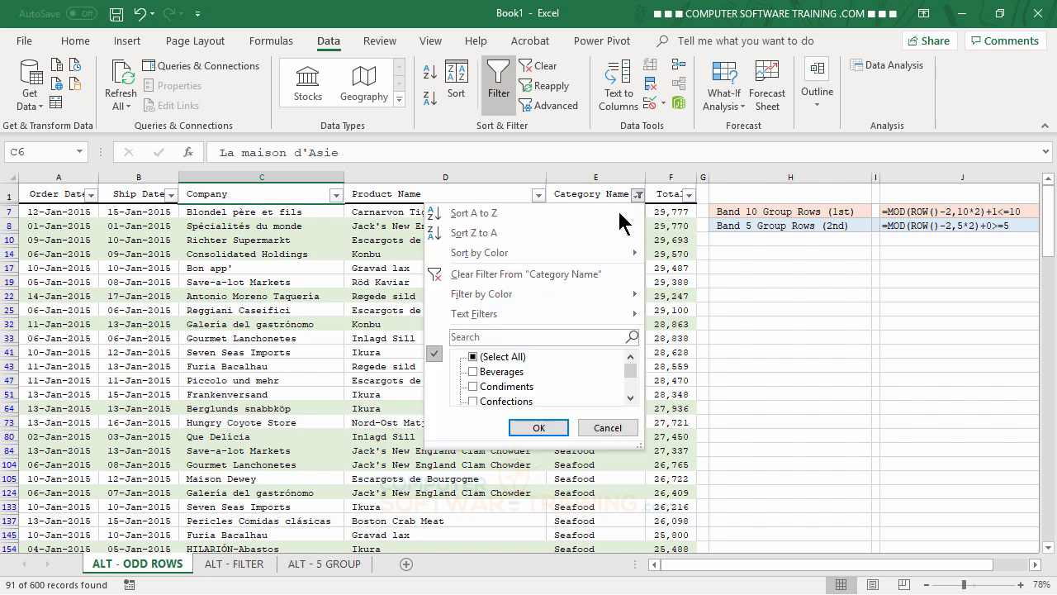
click(475, 279)
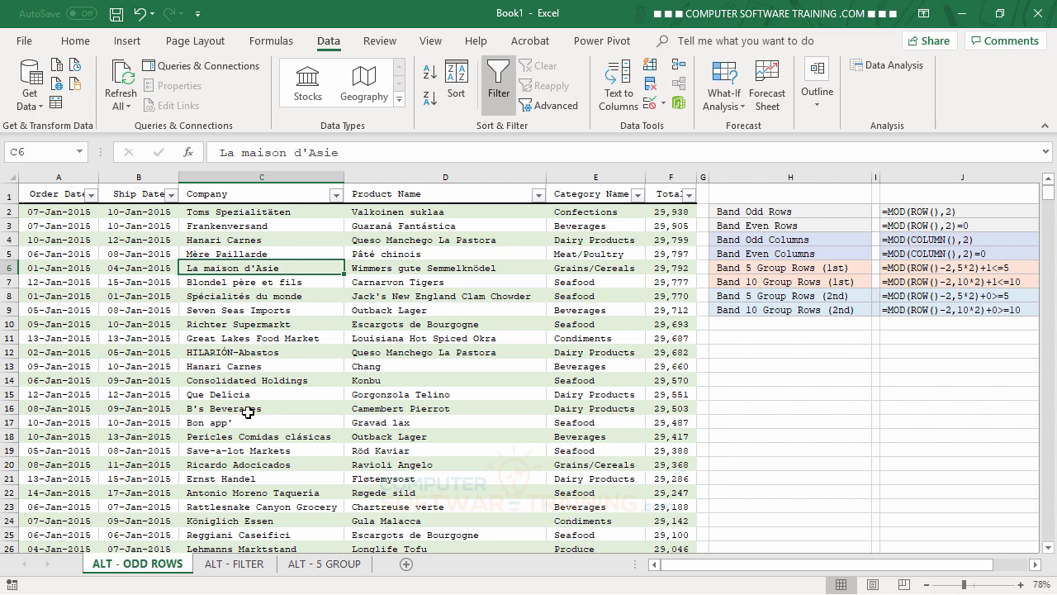
click(216, 566)
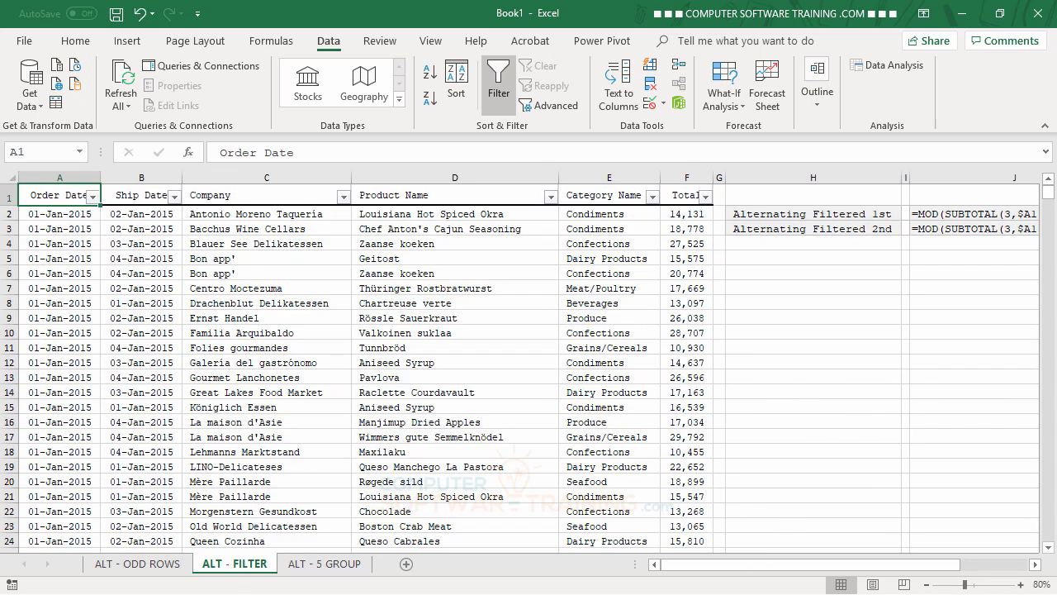
click(927, 584)
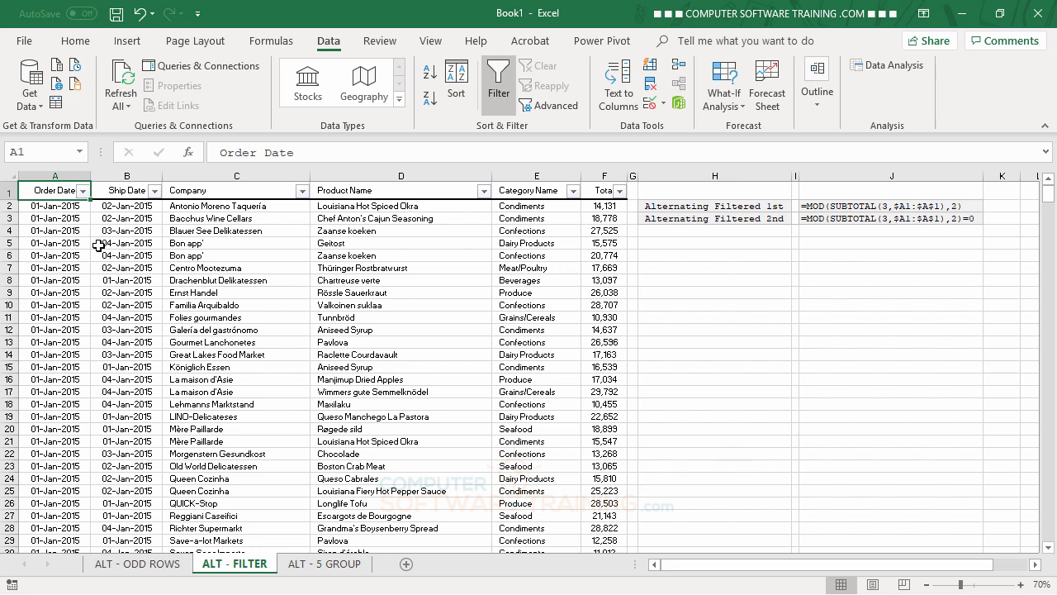
Create a formula-based conditional formatting rule for the order data in A2:F601 using =MOD(SUBTOTAL(3,$A1:$A$1),2)=0.
click(39, 209)
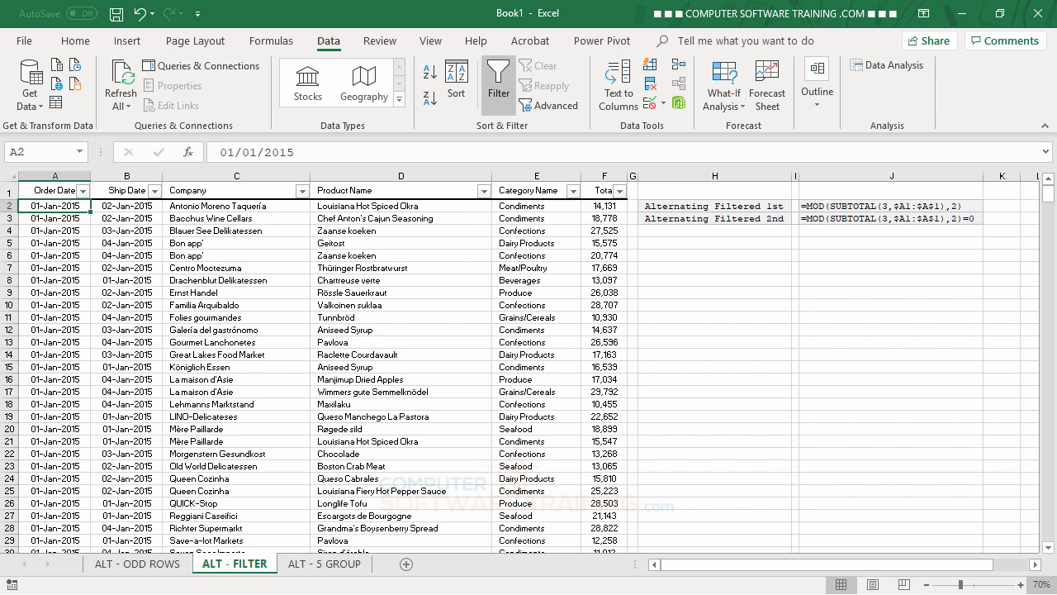
key(shift+Right)
key(shift+Right)
key(shift+Right)
key(shift+Right)
key(shift+Right)
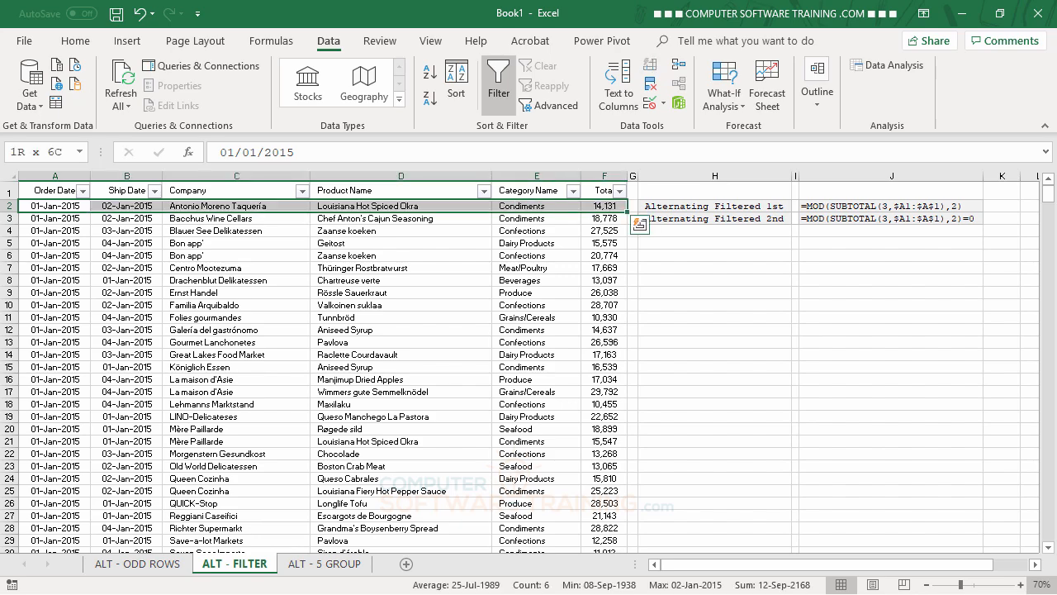
key(ctrl+shift+Down)
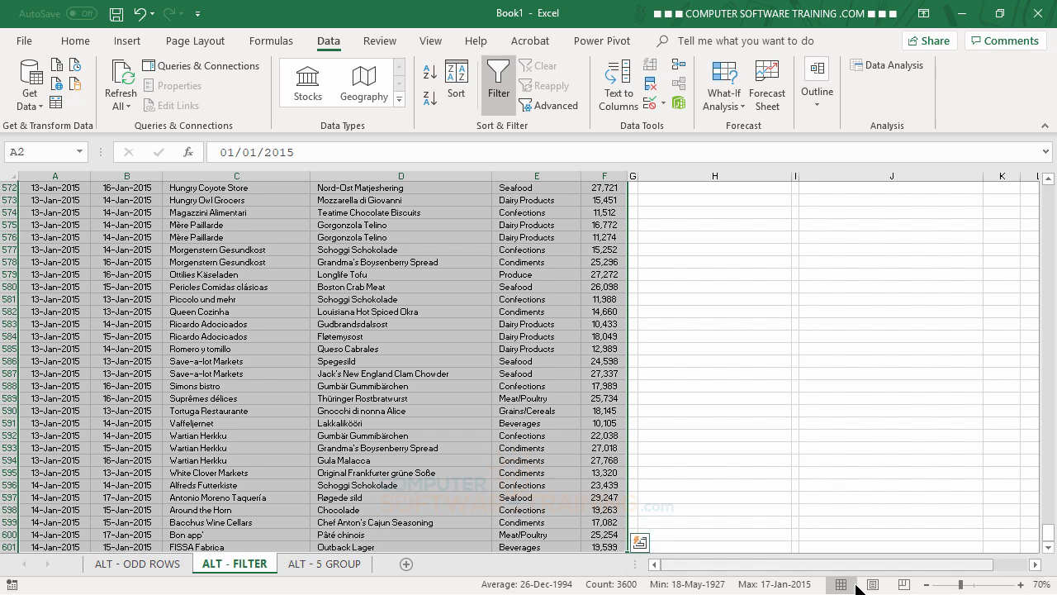
drag(1051, 535, 1043, 189)
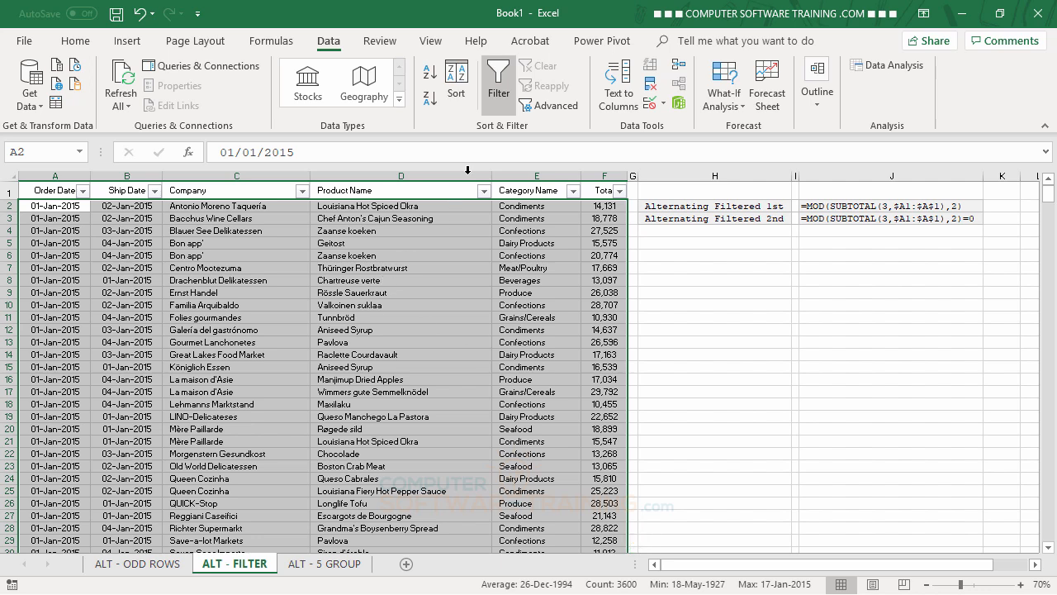
click(74, 43)
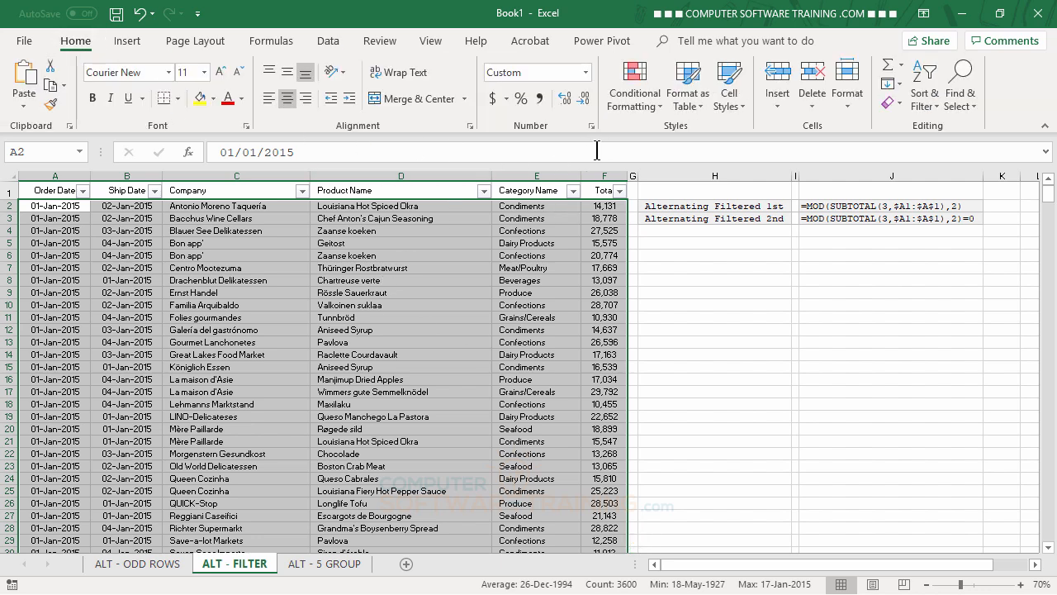
click(640, 101)
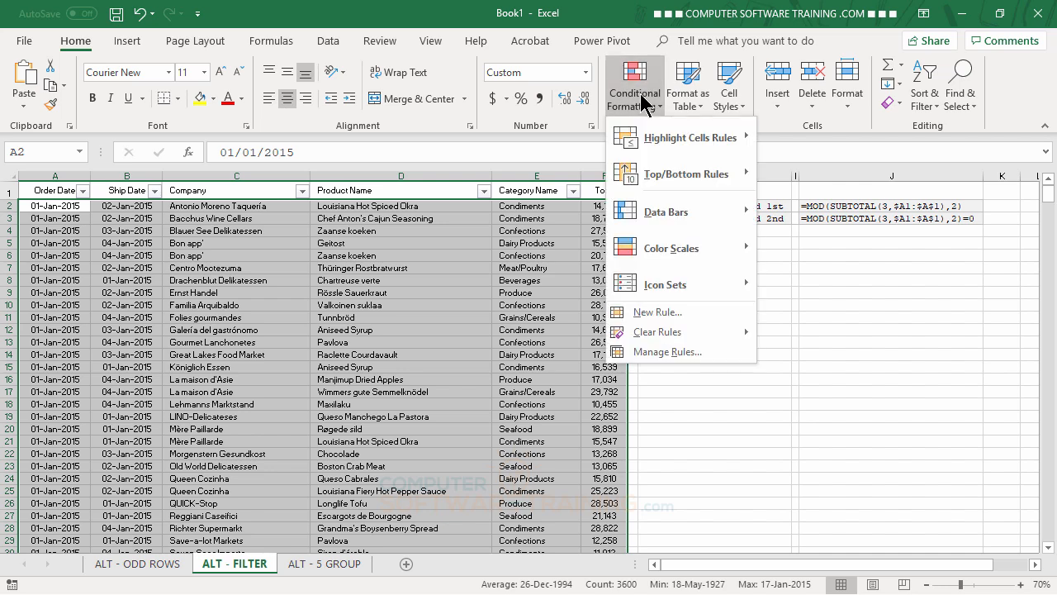
click(655, 312)
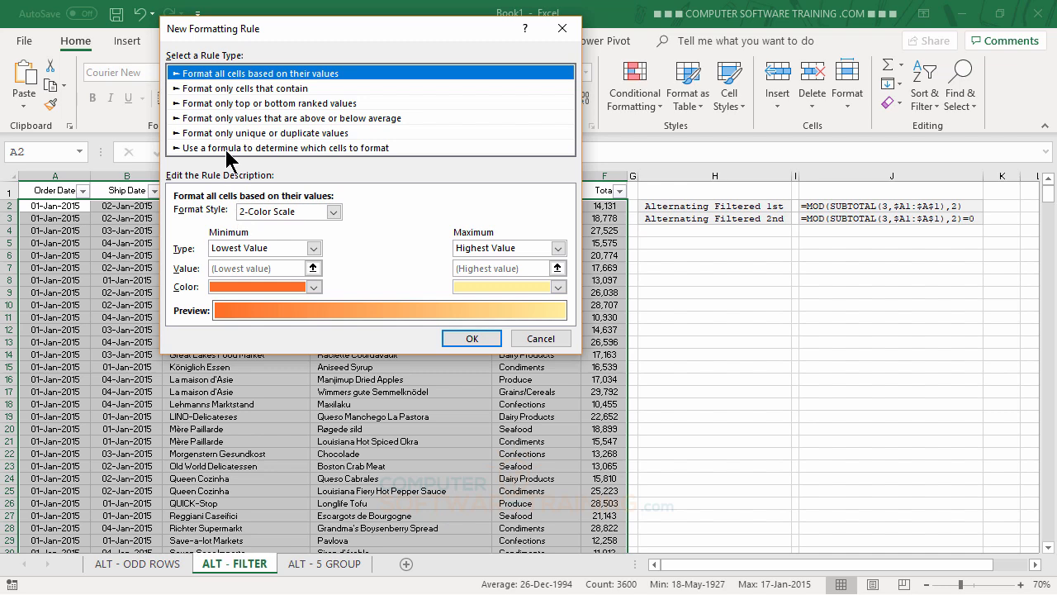
click(230, 149)
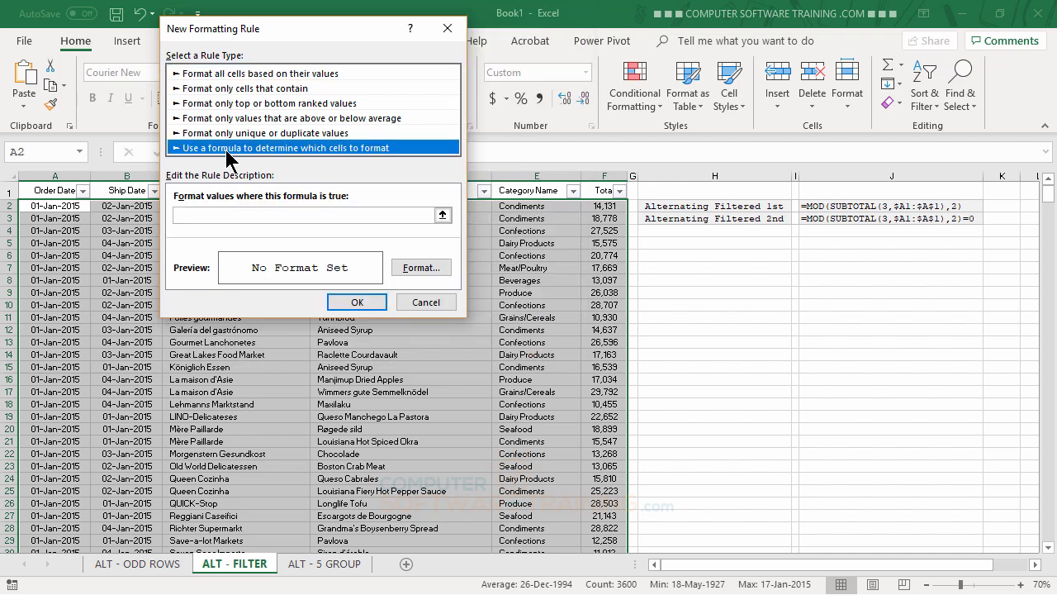
click(204, 217)
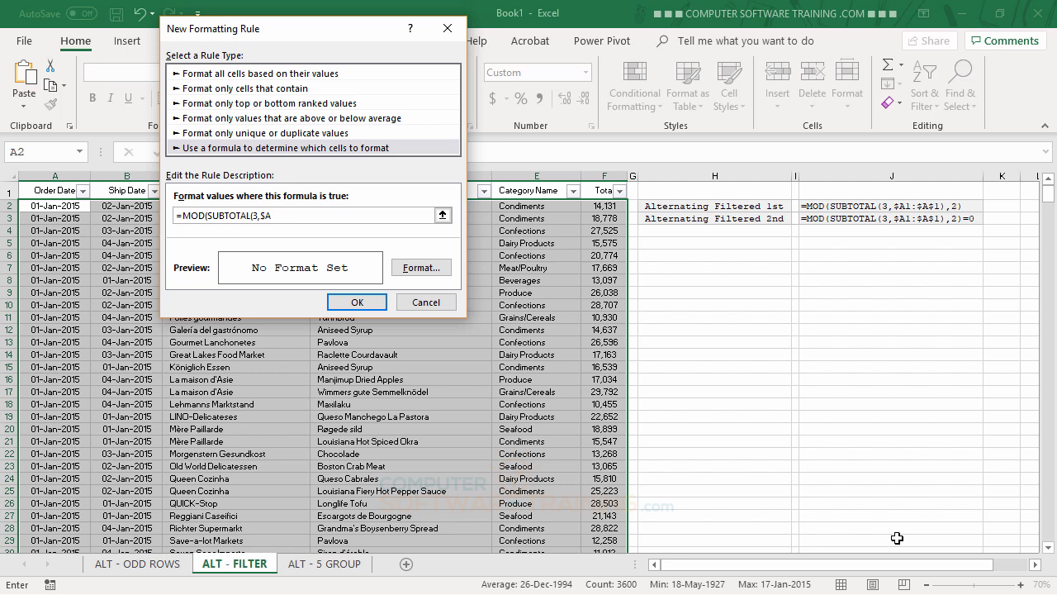
text(1)
text(:$A$1),2)=0)
Give the new rule a light gold background fill, apply it to the selected data and deselect the range.
click(421, 270)
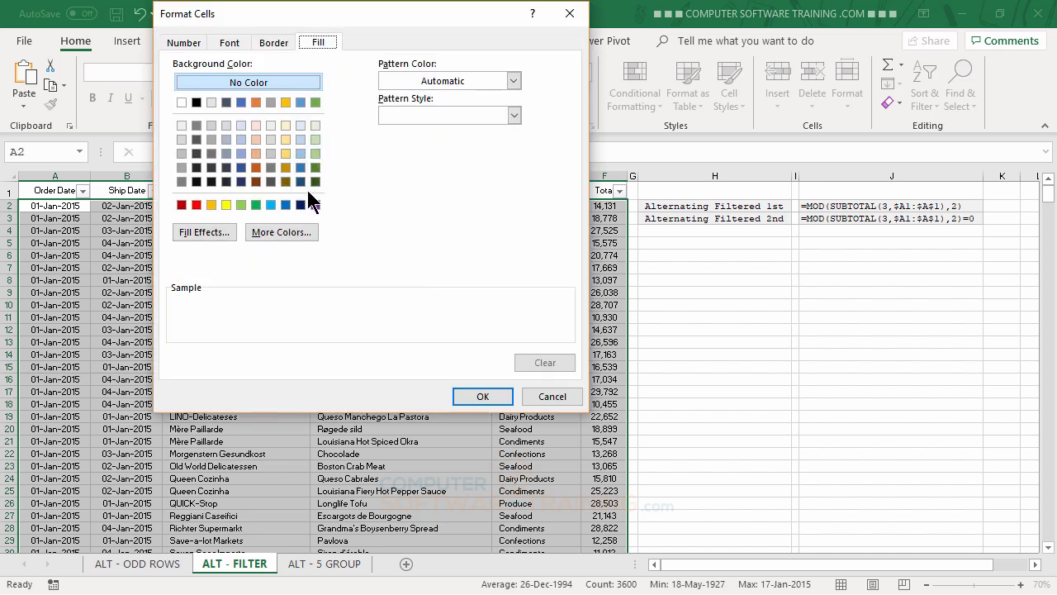
click(286, 125)
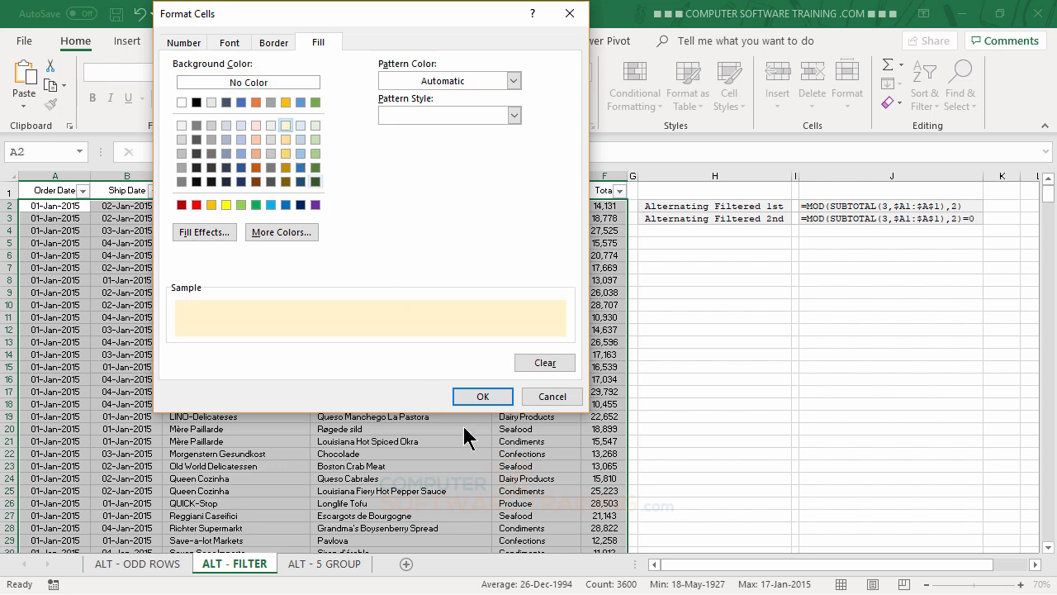
click(482, 400)
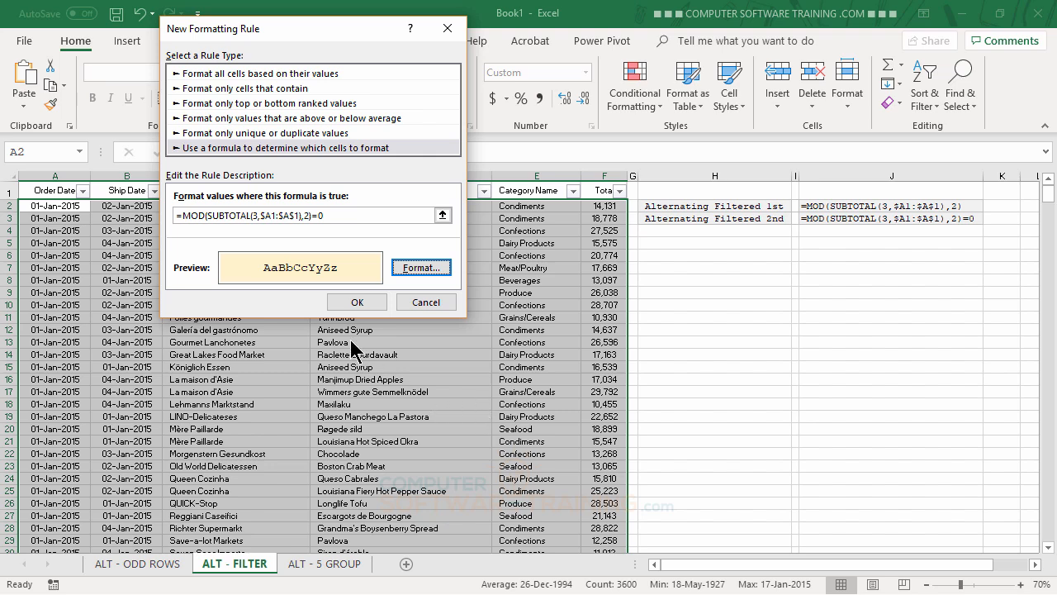
click(357, 302)
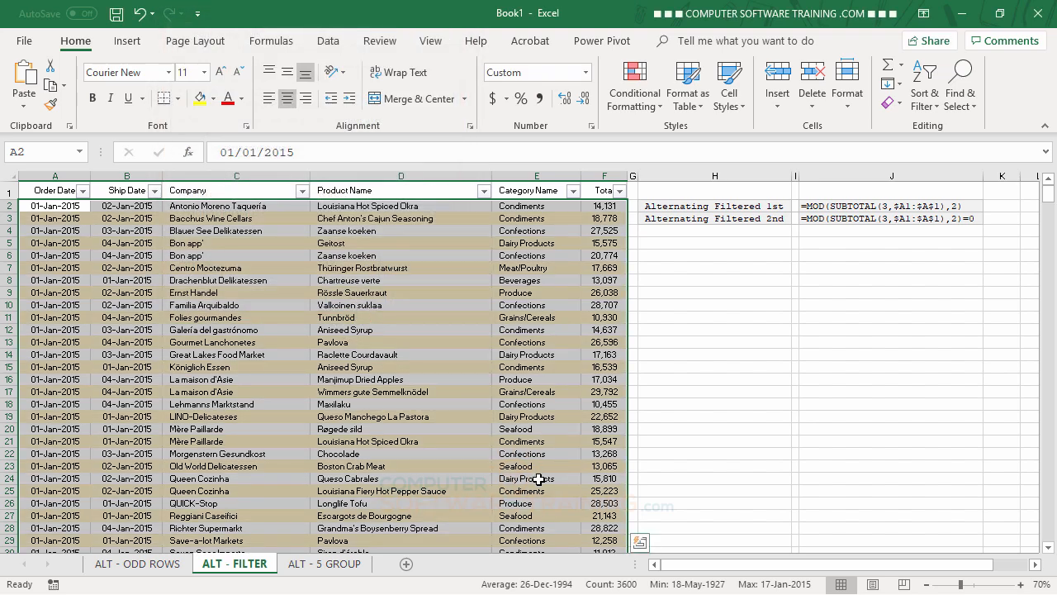
click(338, 255)
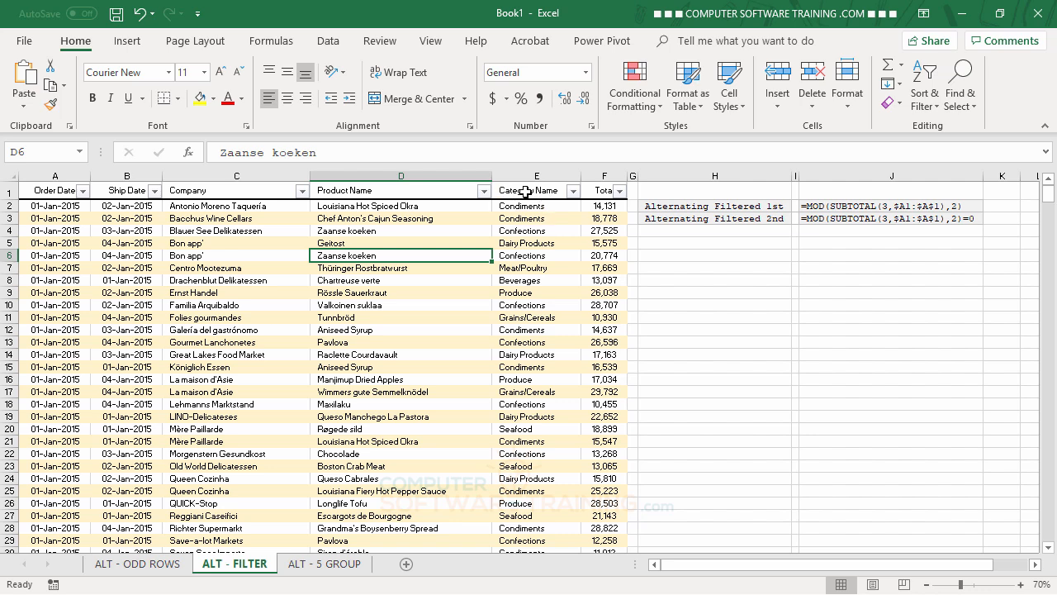
Filter Category Name on the ALT - FILTER sheet to show only Seafood records.
click(573, 190)
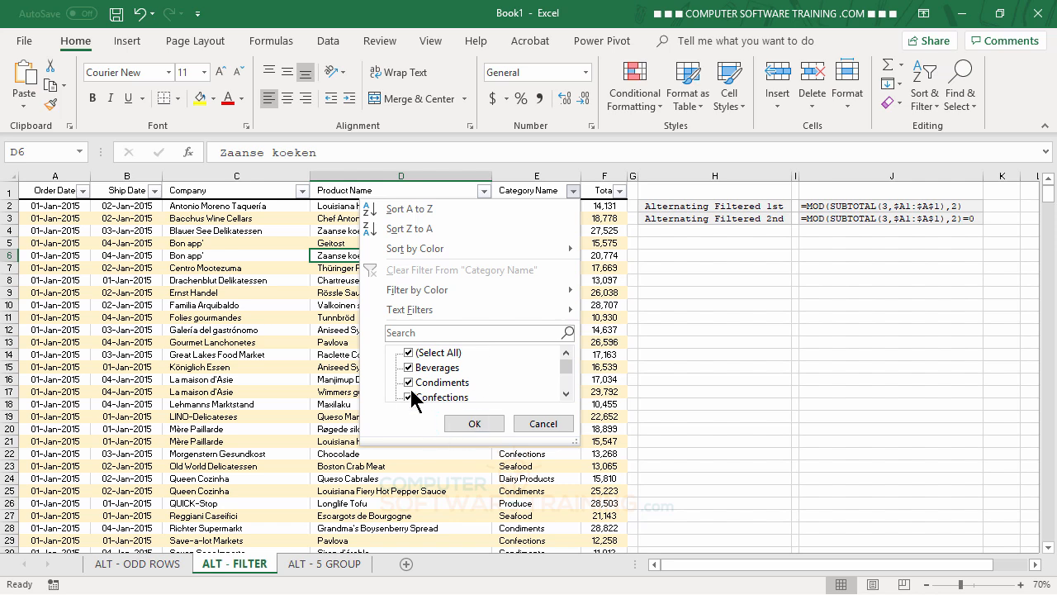
click(409, 355)
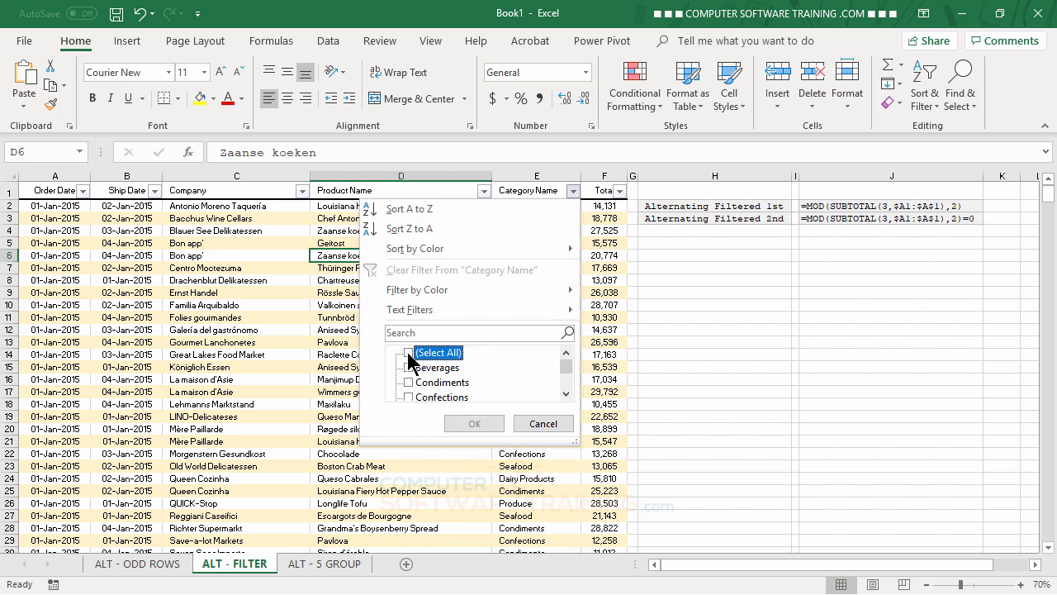
drag(565, 362, 569, 395)
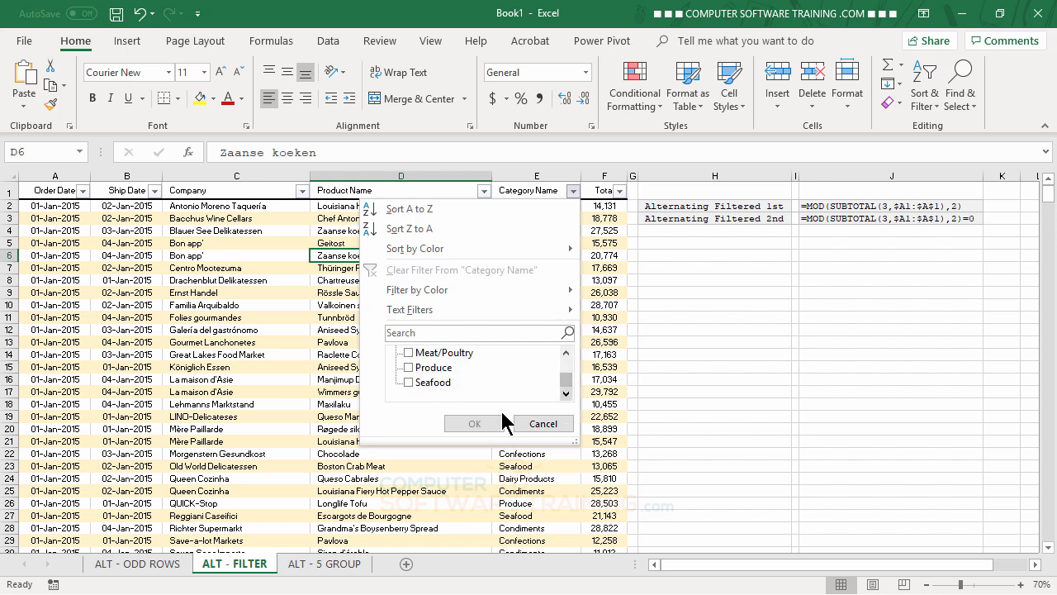
click(408, 382)
click(475, 425)
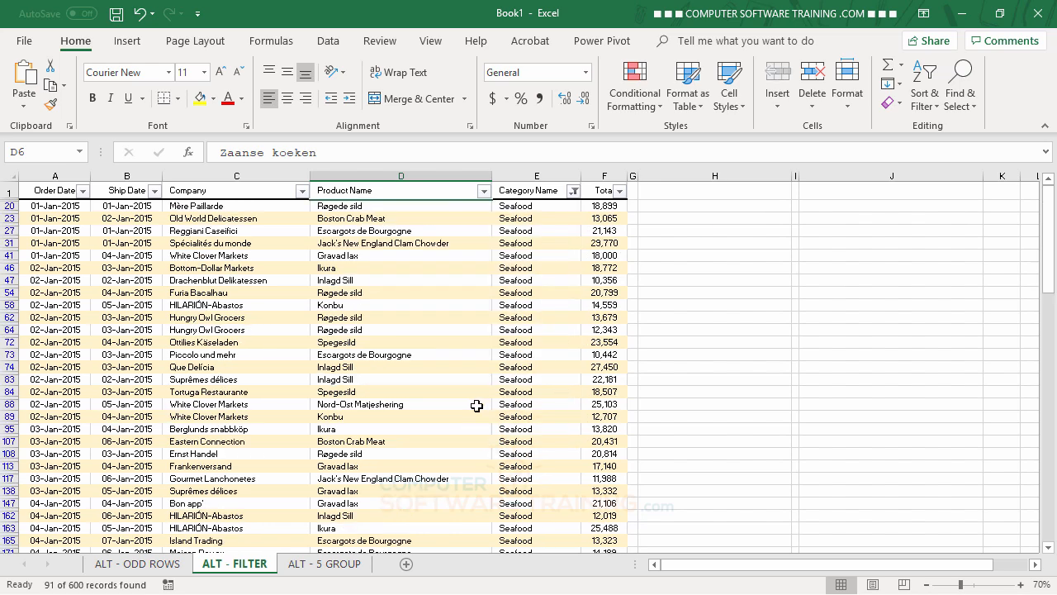
Edit the ALT - FILTER sheet's banding rule so its formula reads =MOD(SUBTOTAL(3,$A1:$A$1),2) and apply the change.
click(113, 230)
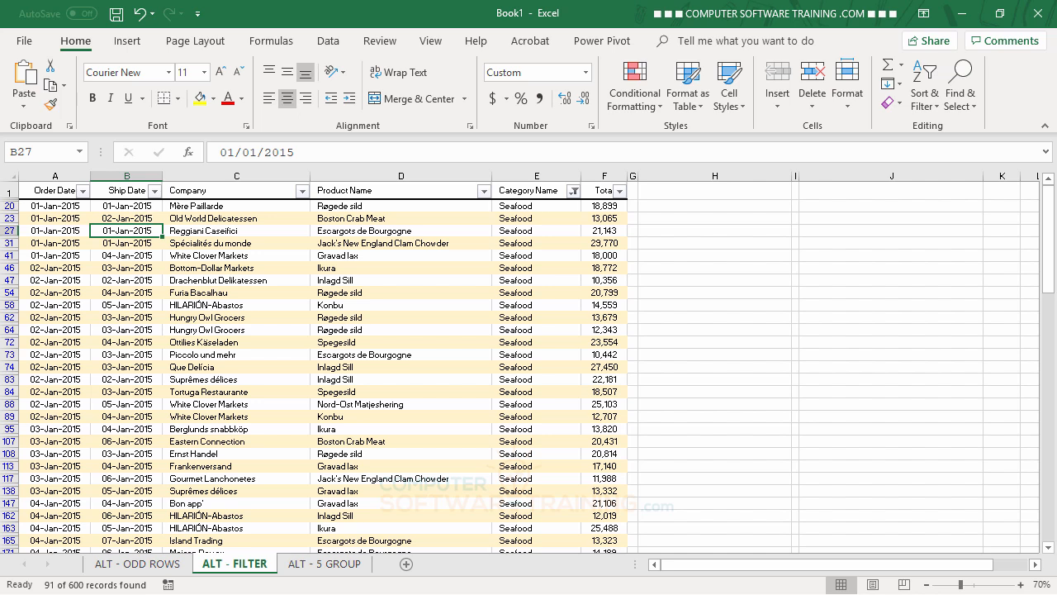
click(641, 110)
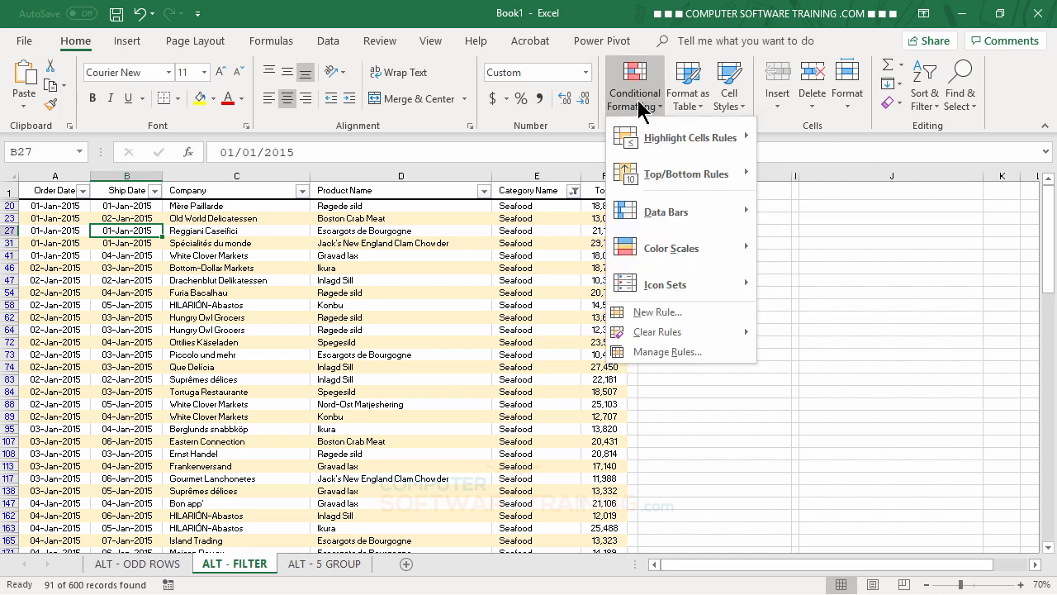
click(658, 352)
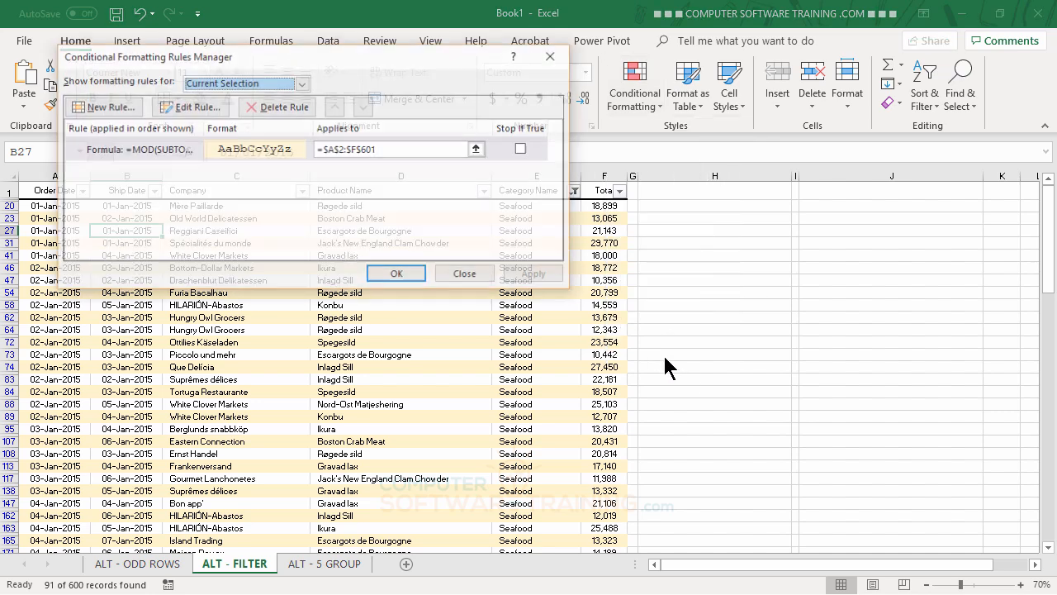
double_click(149, 149)
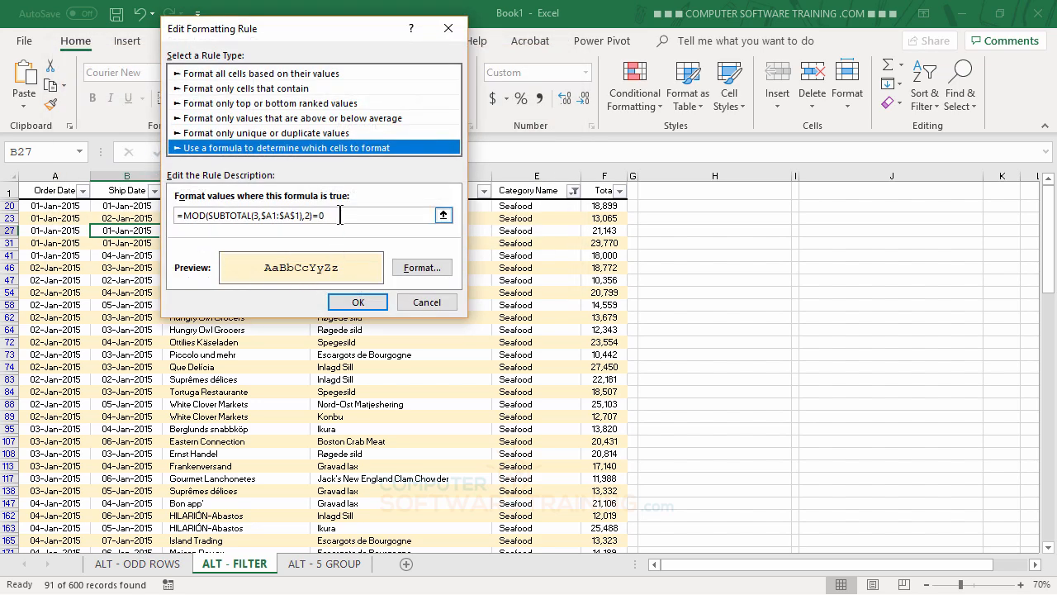
click(341, 214)
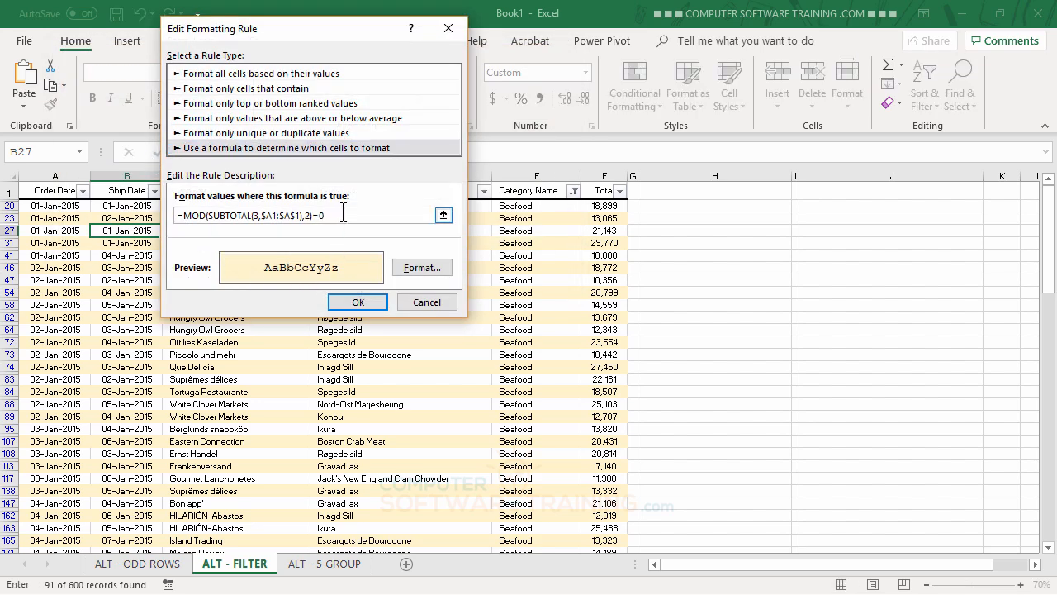
key(BackSpace)
key(BackSpace)
click(362, 302)
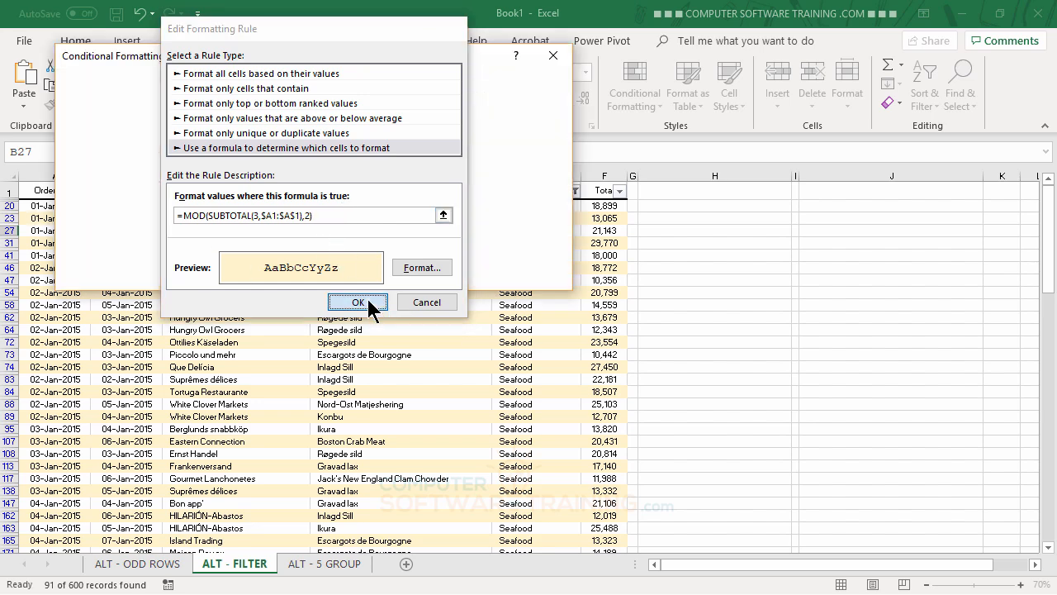
click(400, 276)
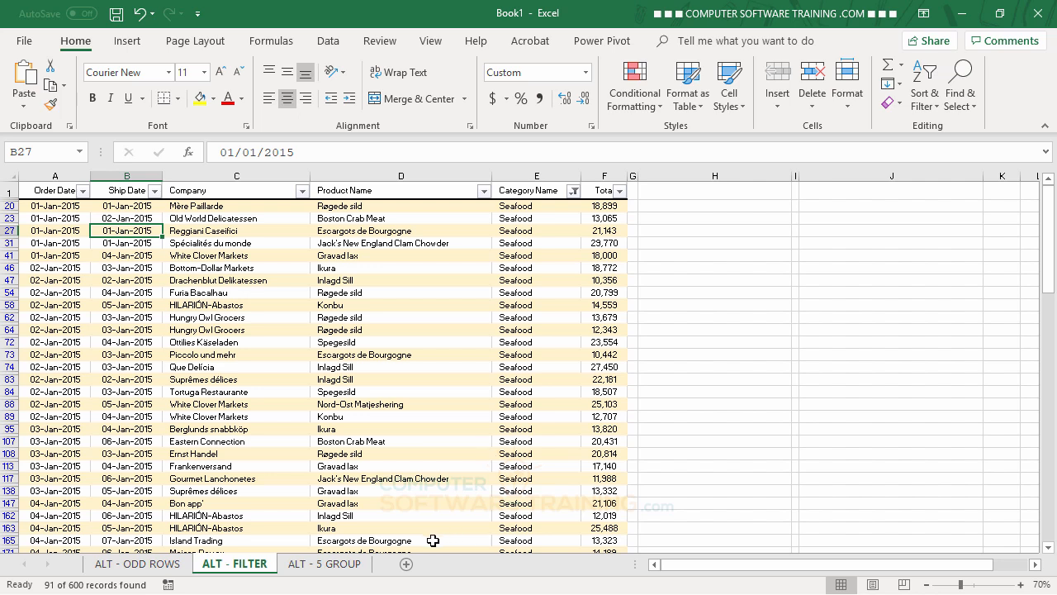
Switch to the ALT - 5 GROUP sheet and examine the first five order rows and the reference list of banding formulas.
click(335, 570)
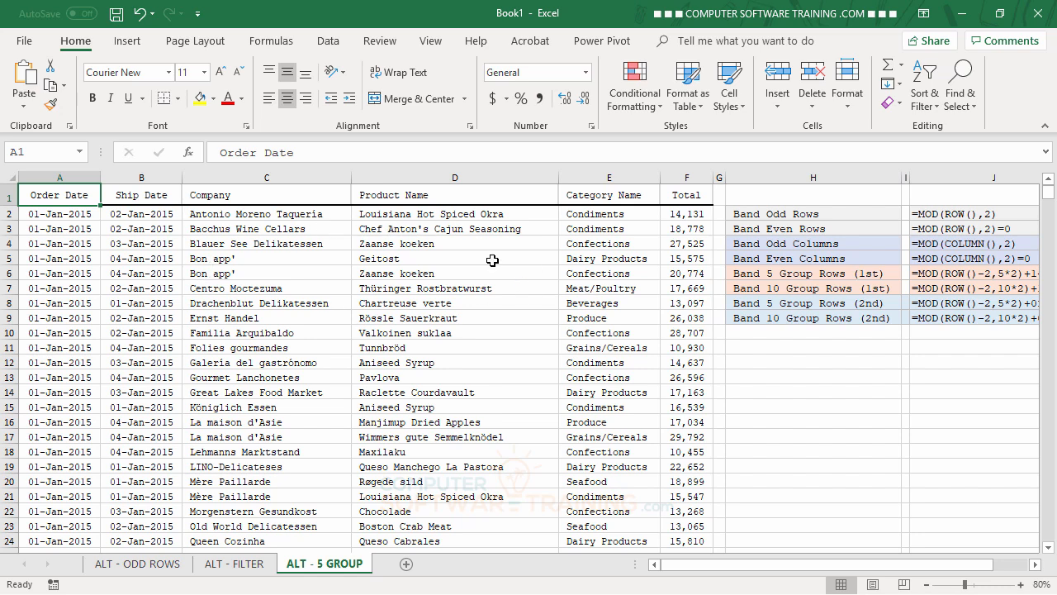
drag(51, 217, 689, 279)
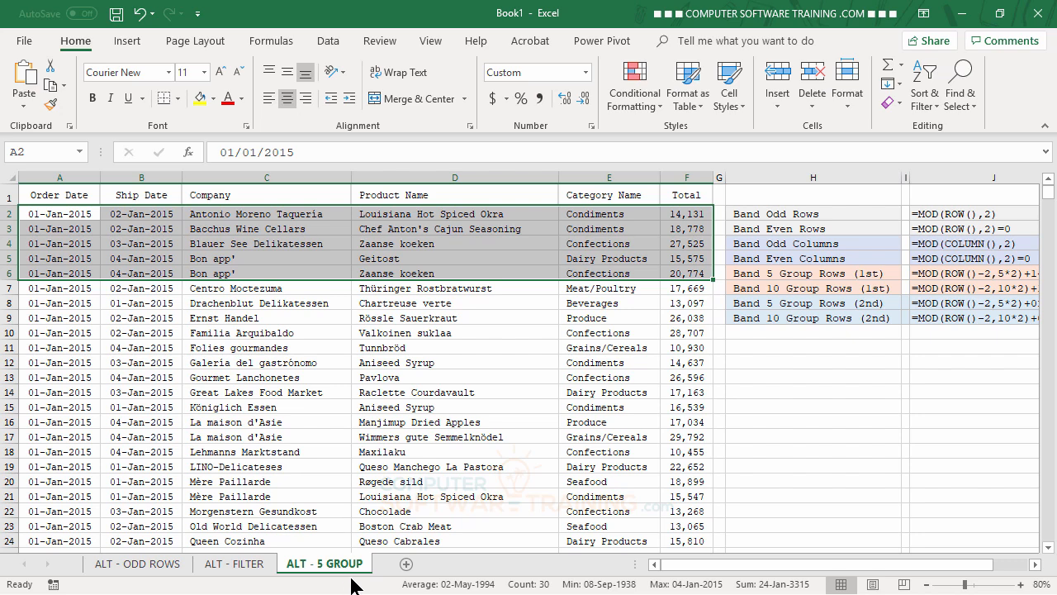
click(271, 244)
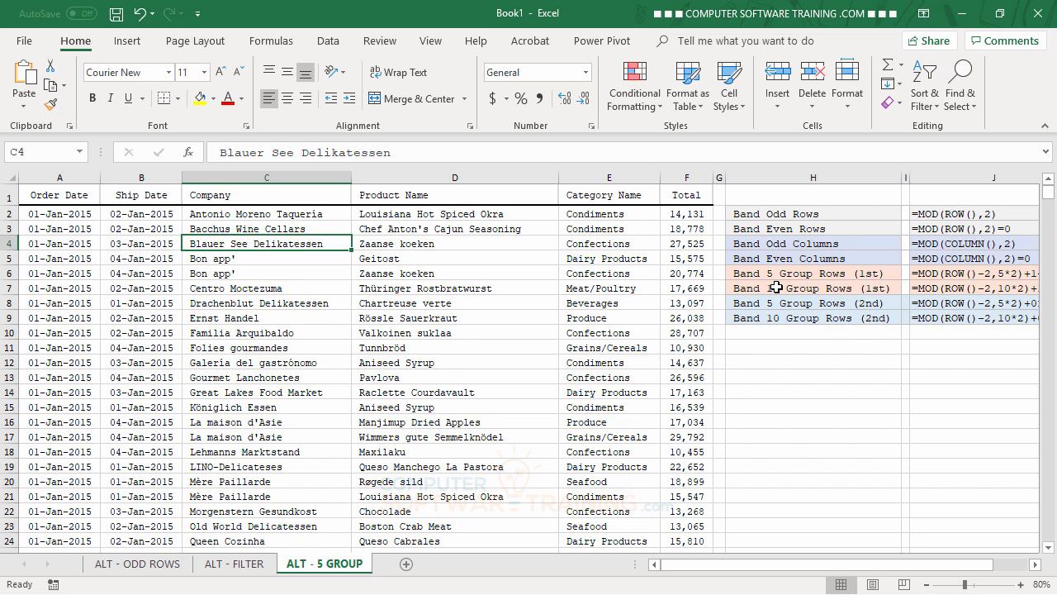
click(1034, 564)
click(1035, 564)
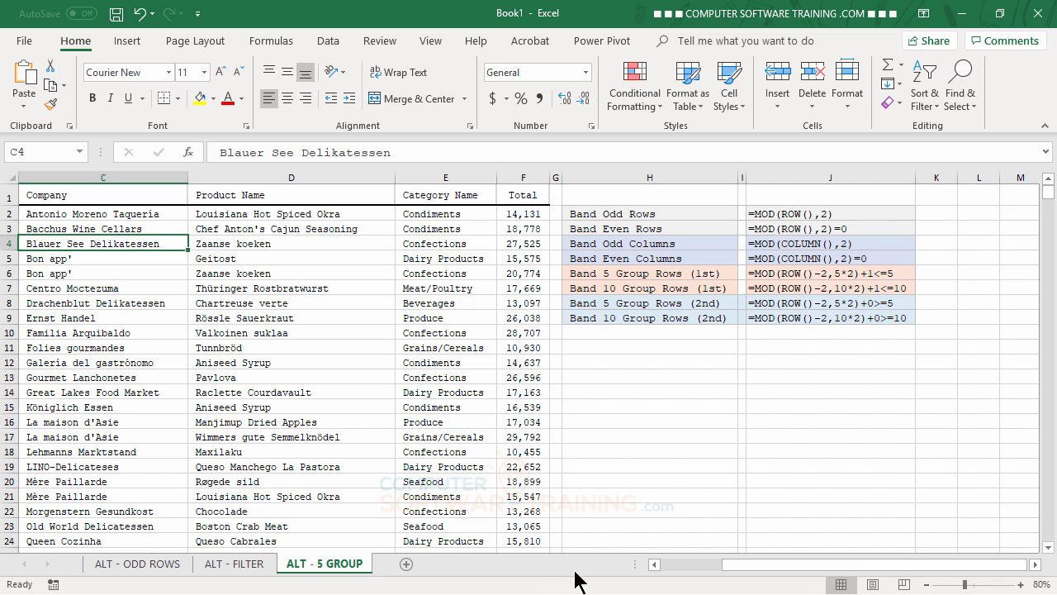
drag(755, 566, 653, 563)
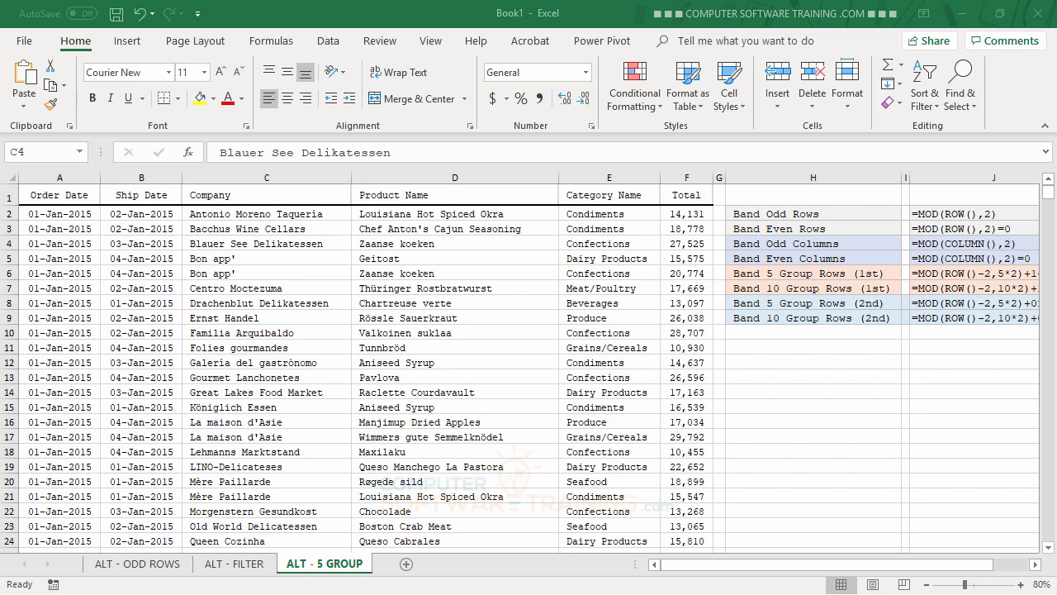
Create a formula-based conditional formatting rule for the order data in A2:F601 using =MOD(ROW()-2,5*2)+1<=5.
click(48, 214)
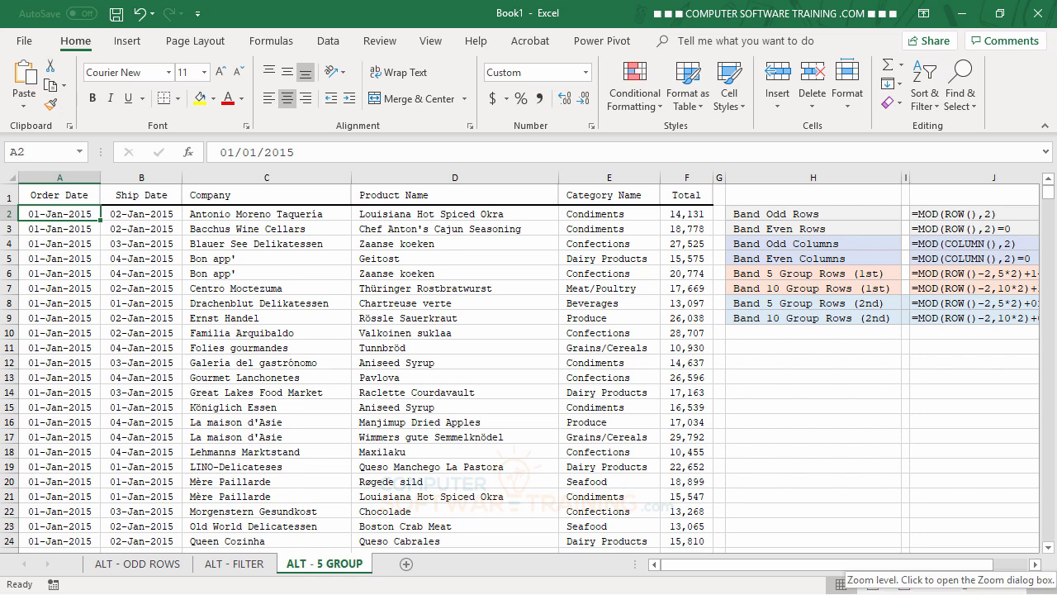
key(ctrl+shift+Right)
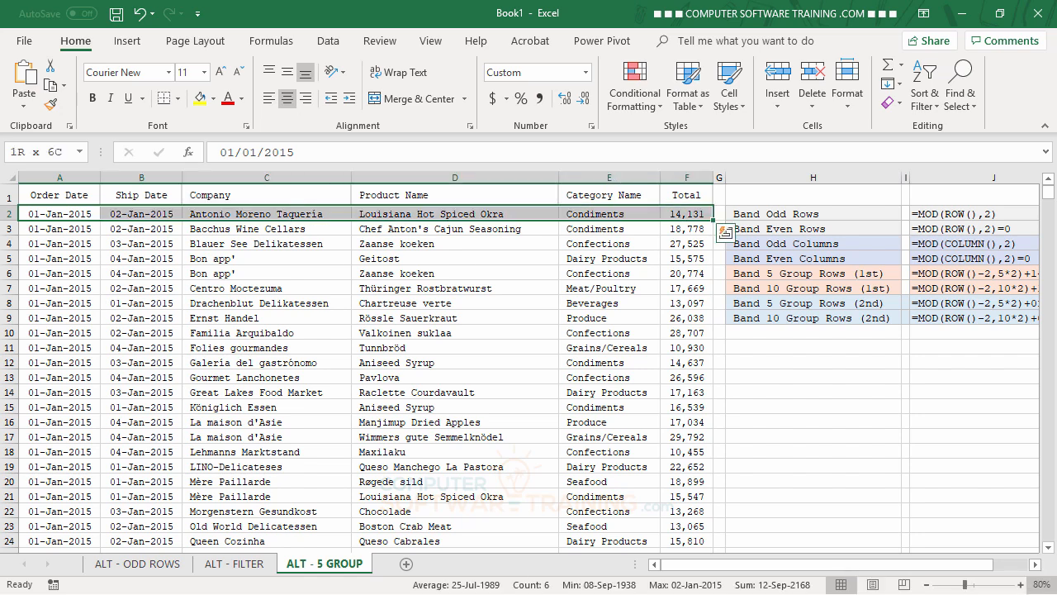
key(ctrl+shift+Down)
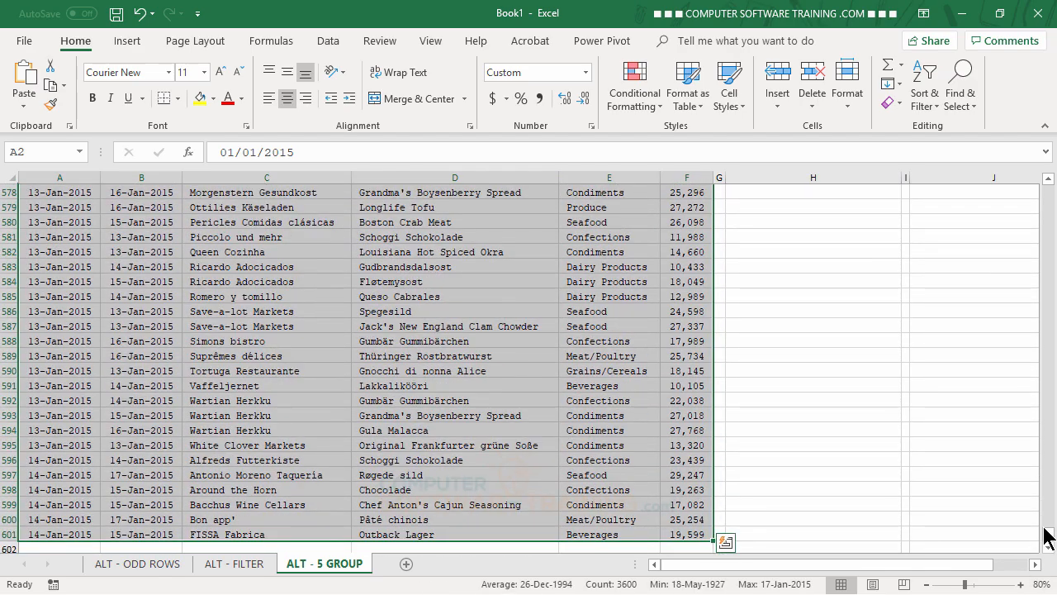
drag(1048, 535, 1051, 185)
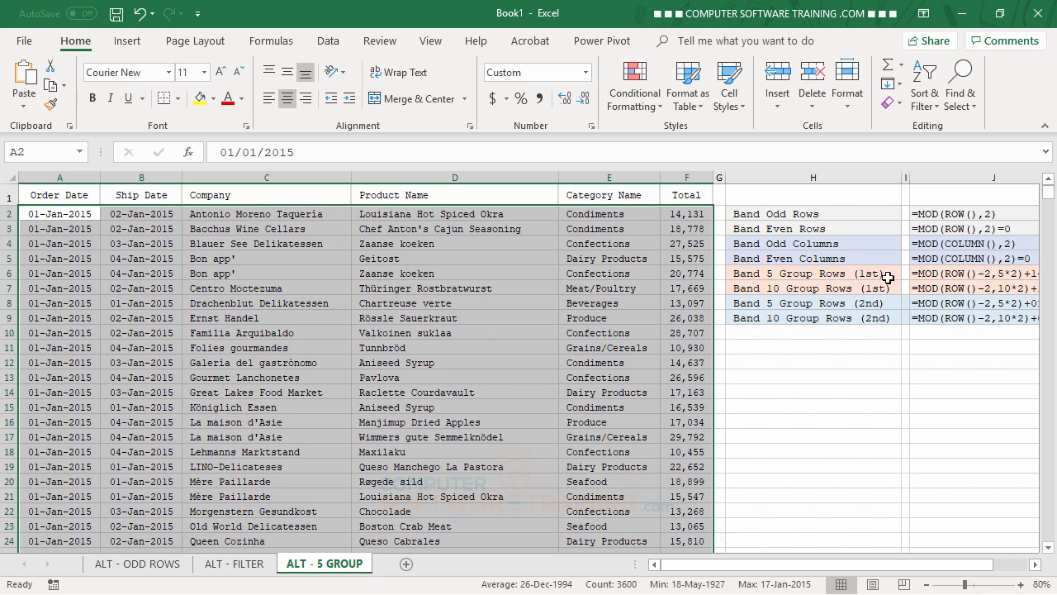
click(637, 108)
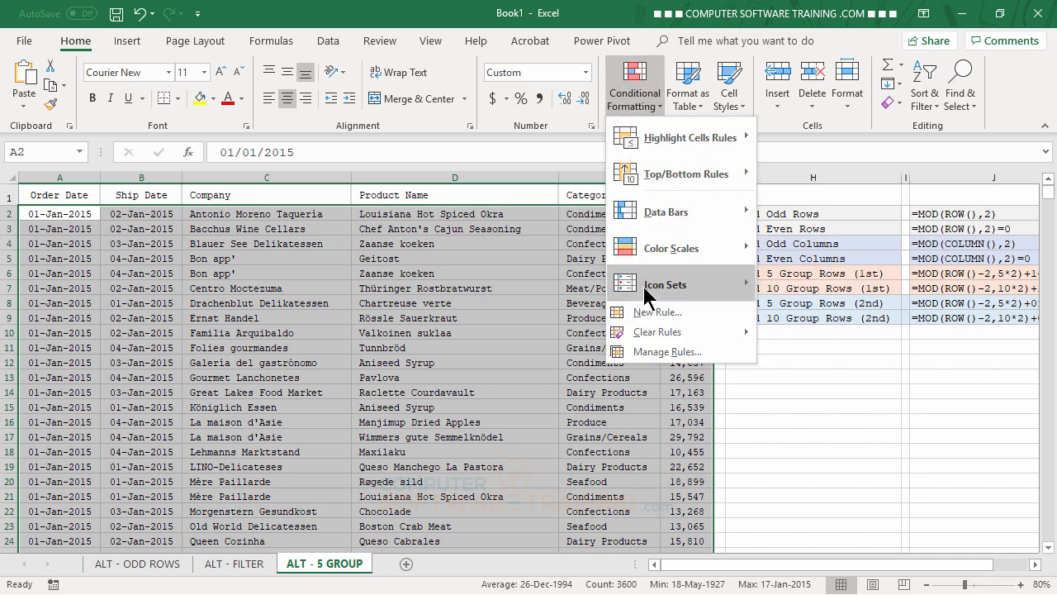
click(643, 310)
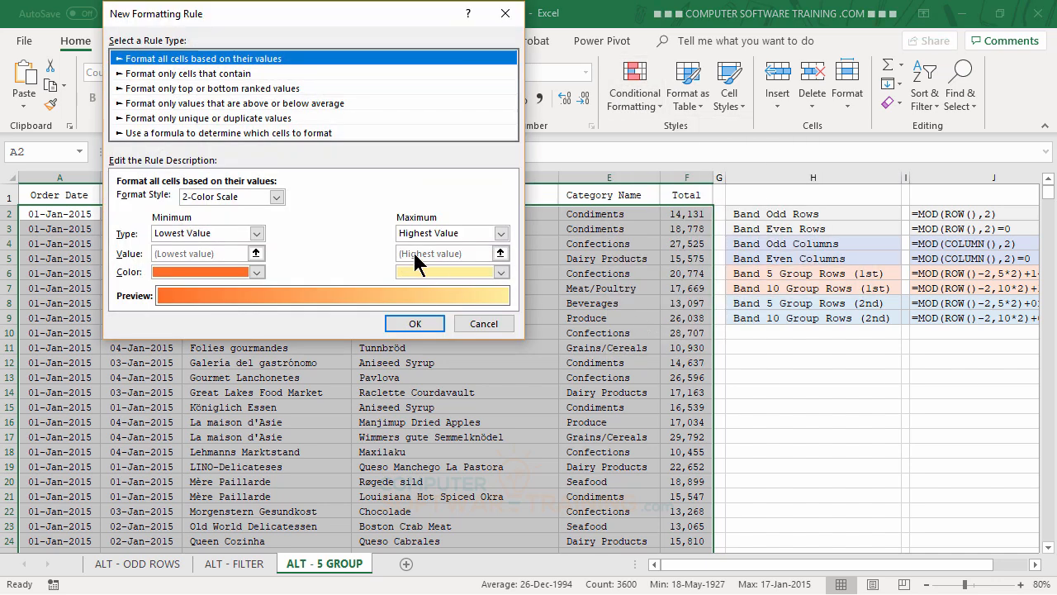
click(169, 135)
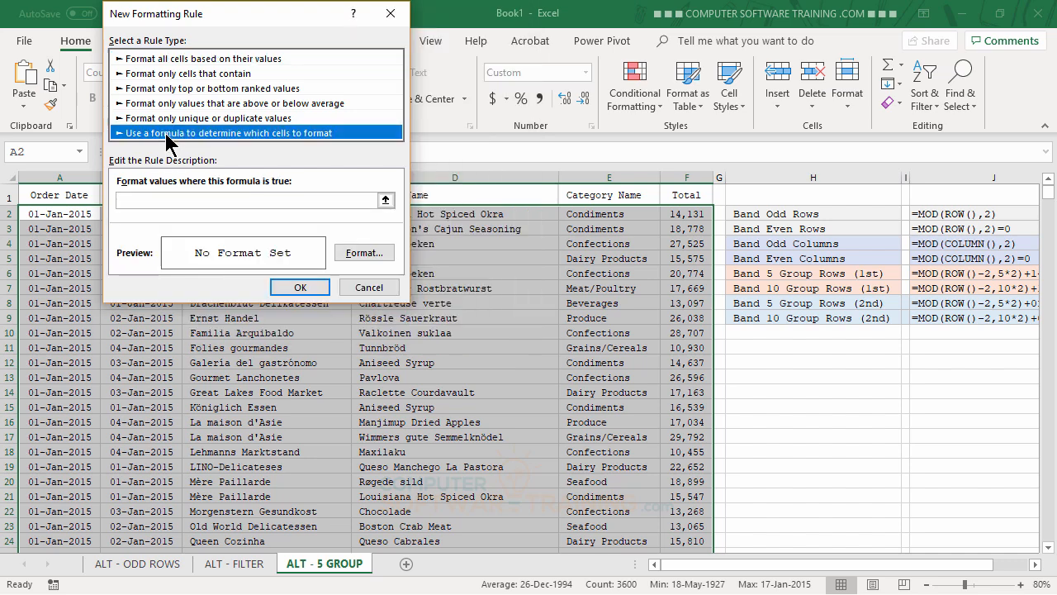
click(128, 200)
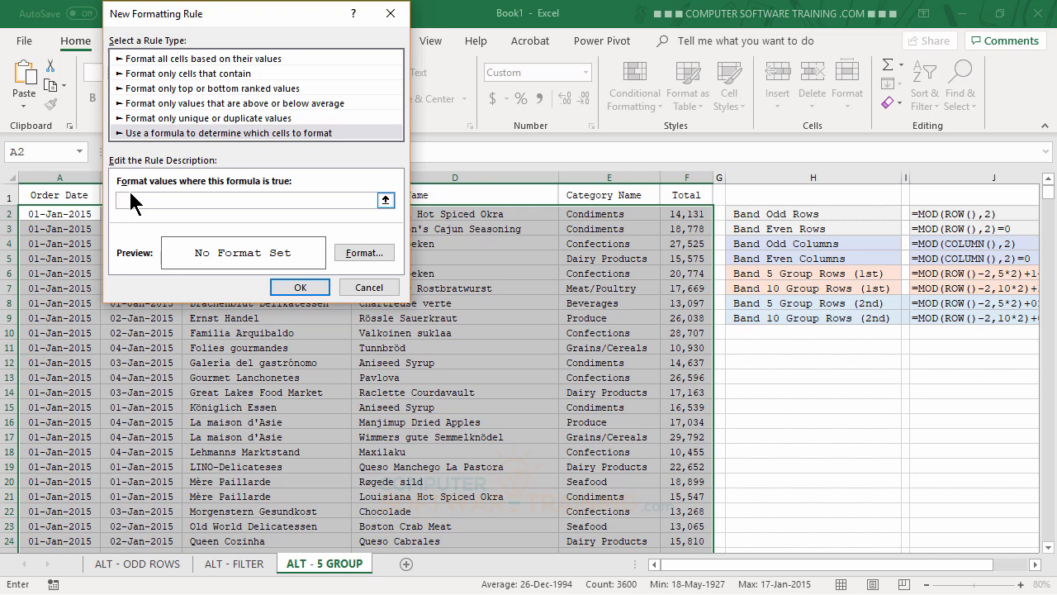
text(=MOD9ROW()-2,5*2)+1<=5)
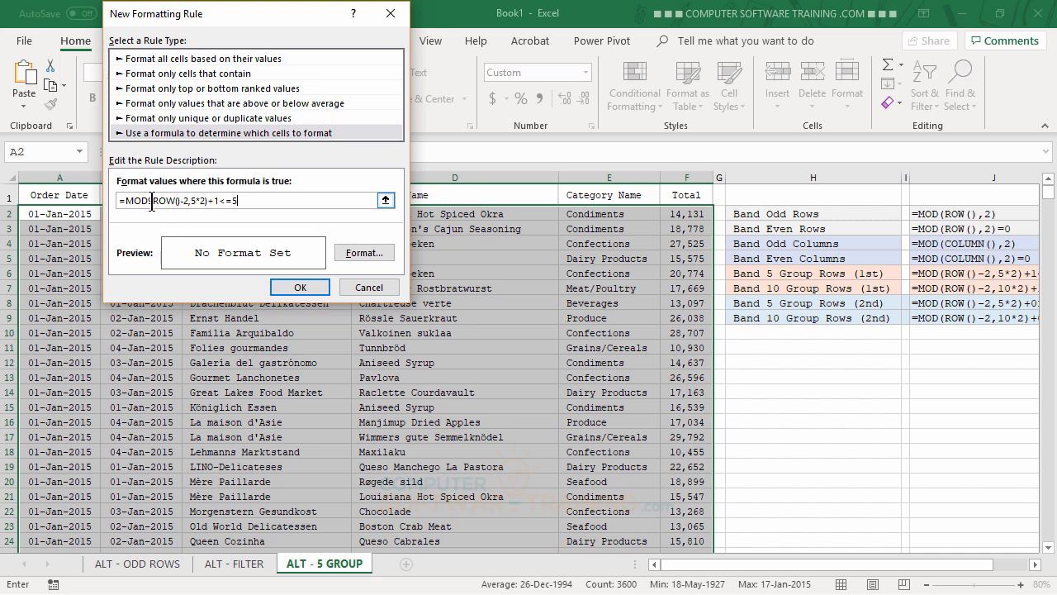
key(BackSpace)
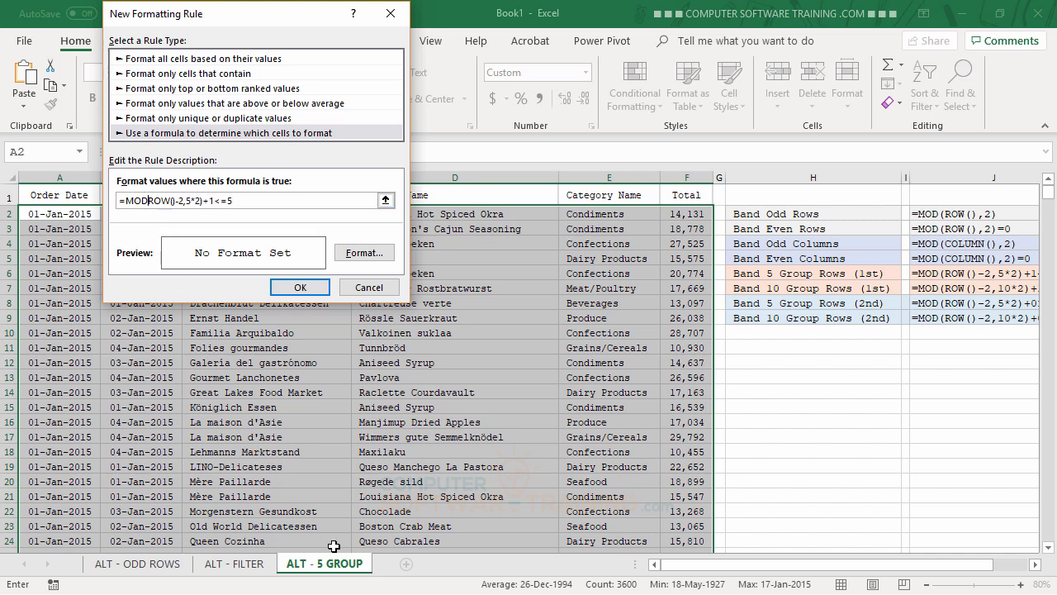
text(()
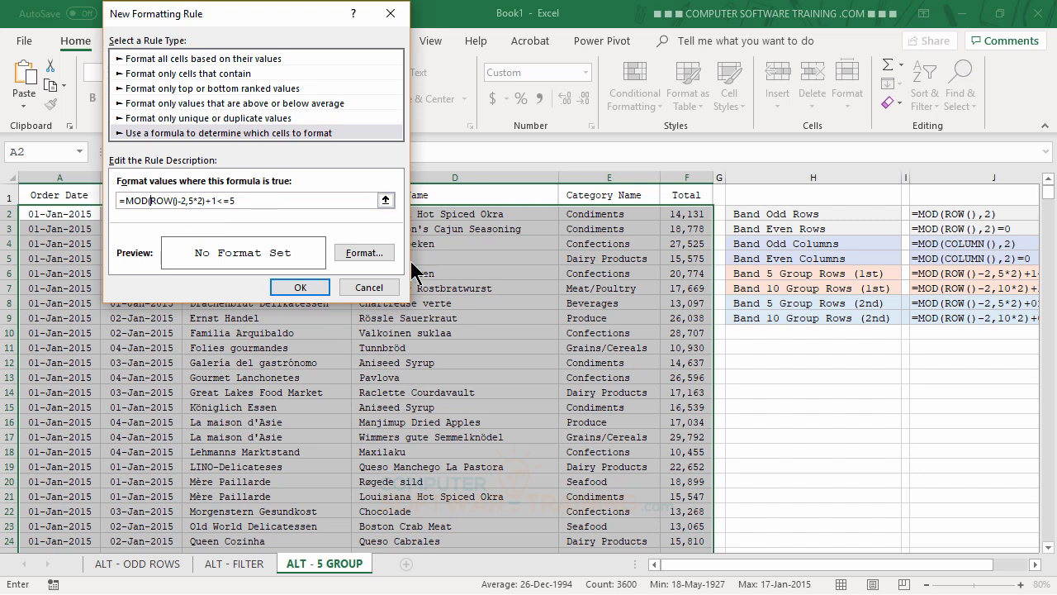
Give the five-row group rule a light orange background fill, apply it to the order data and deselect the range.
click(364, 254)
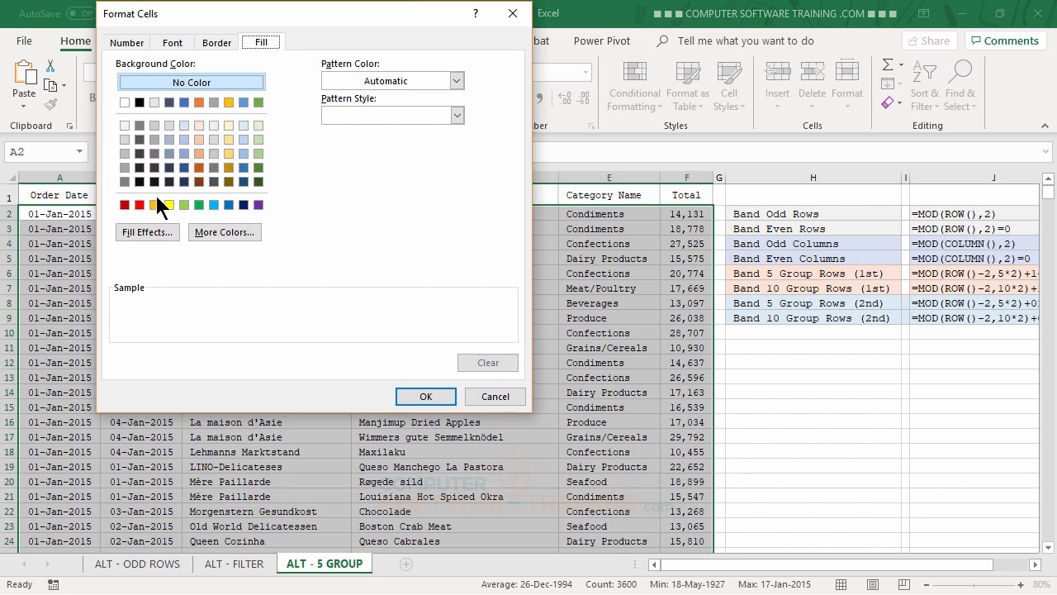
click(213, 232)
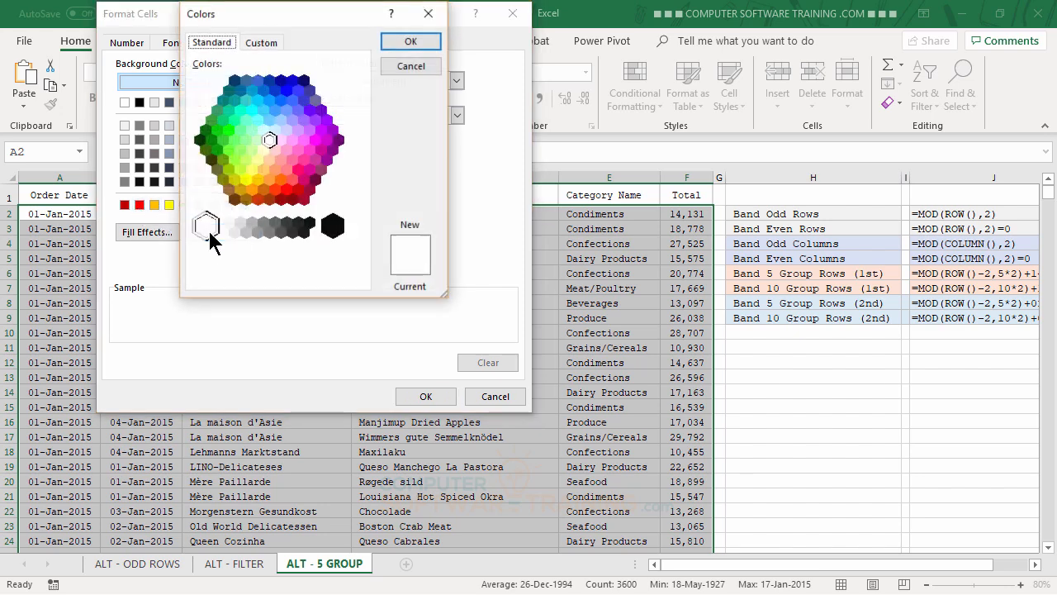
click(282, 159)
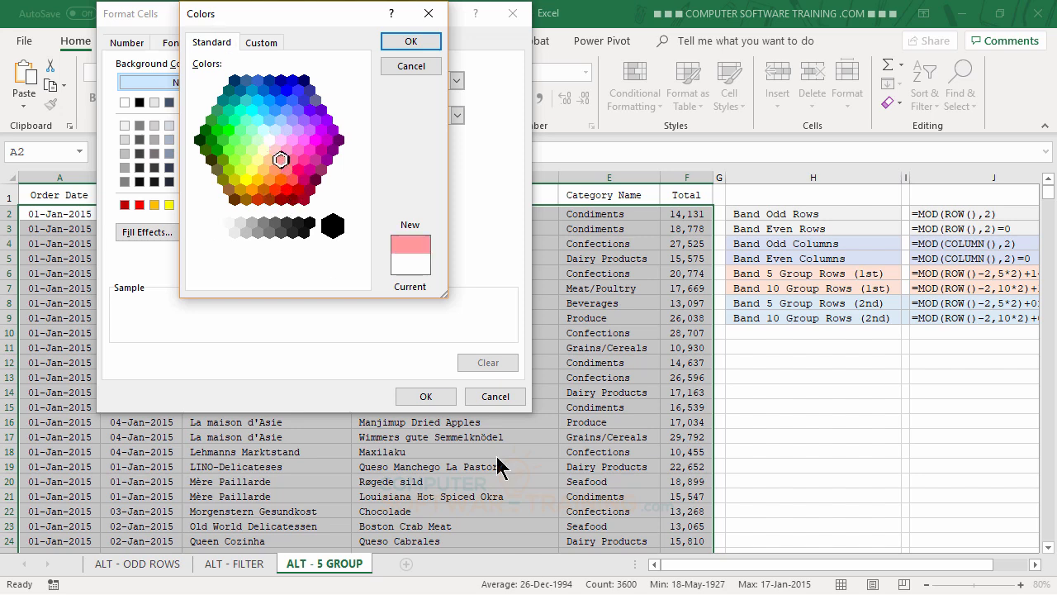
click(264, 170)
click(269, 159)
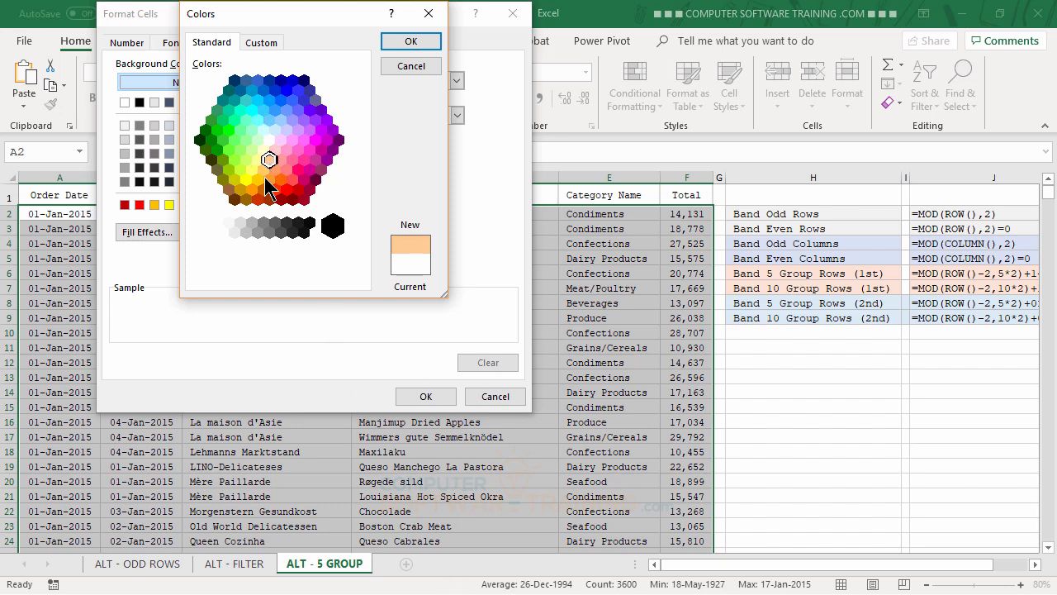
click(401, 40)
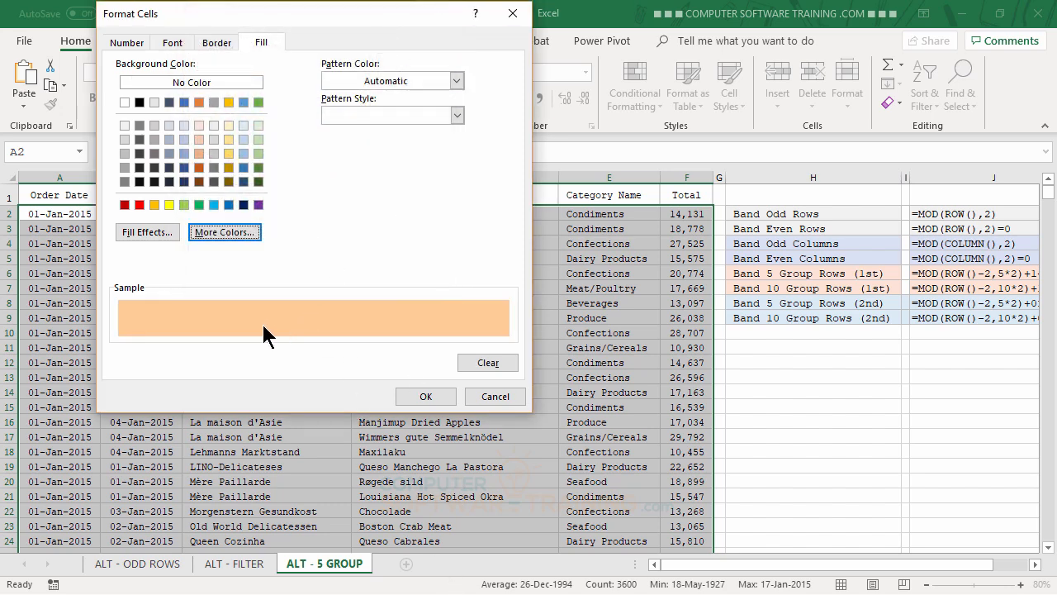
click(424, 398)
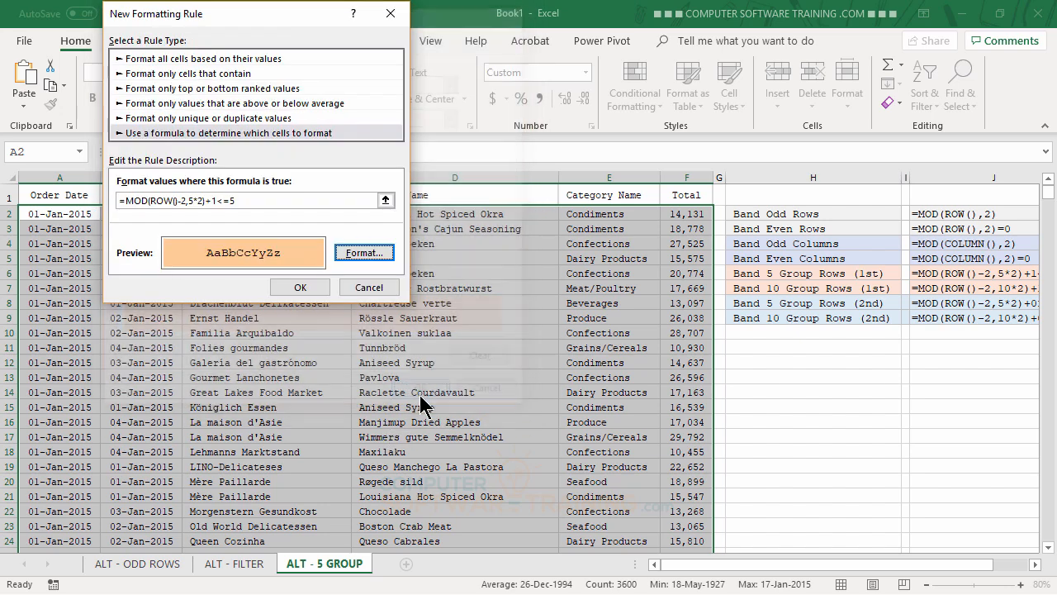
click(300, 287)
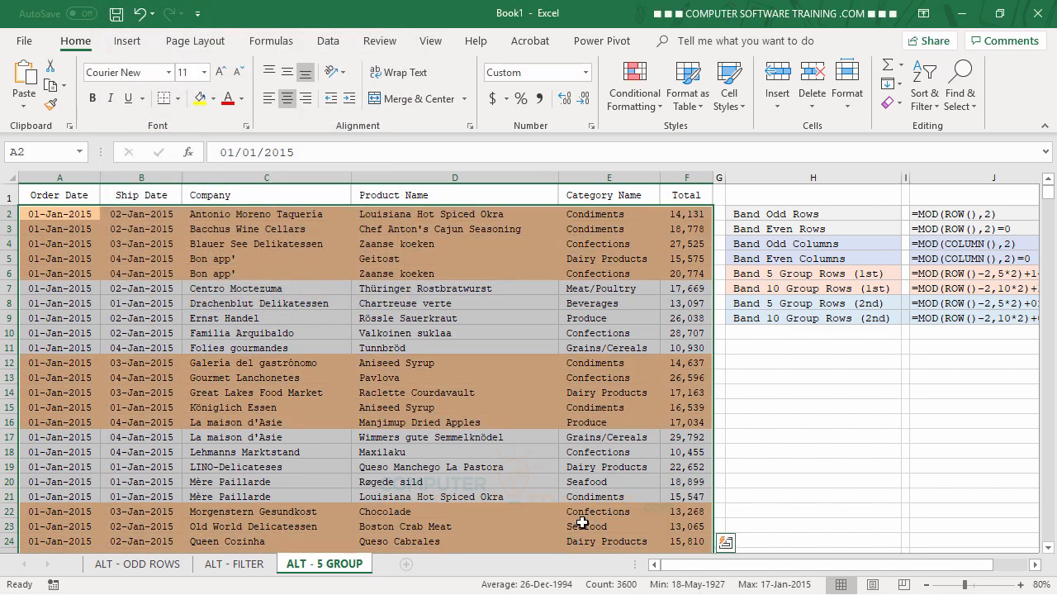
scroll(346, 351, down, 3)
scroll(347, 353, up, 3)
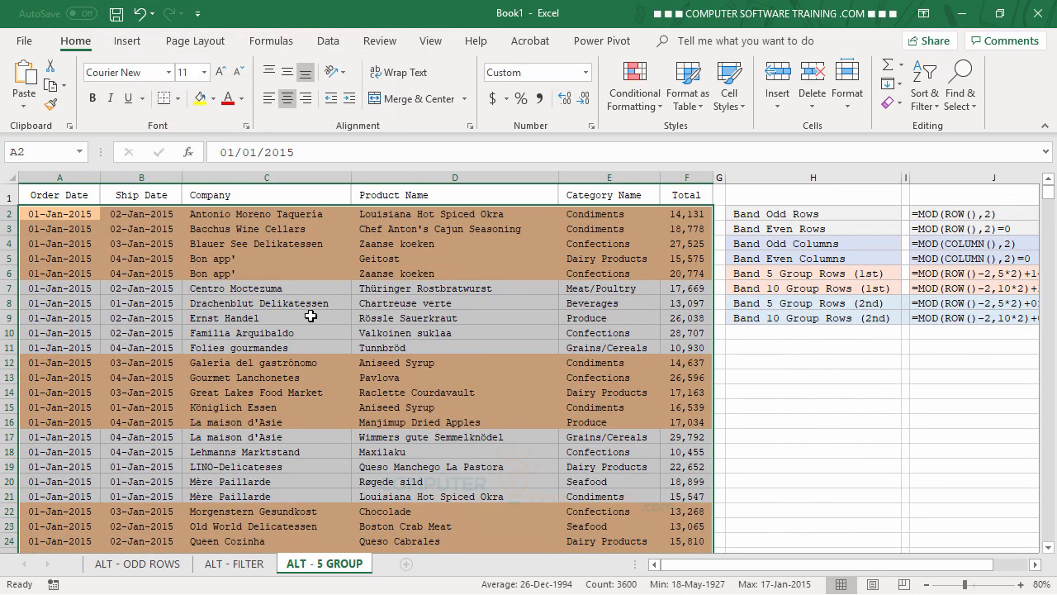
click(258, 242)
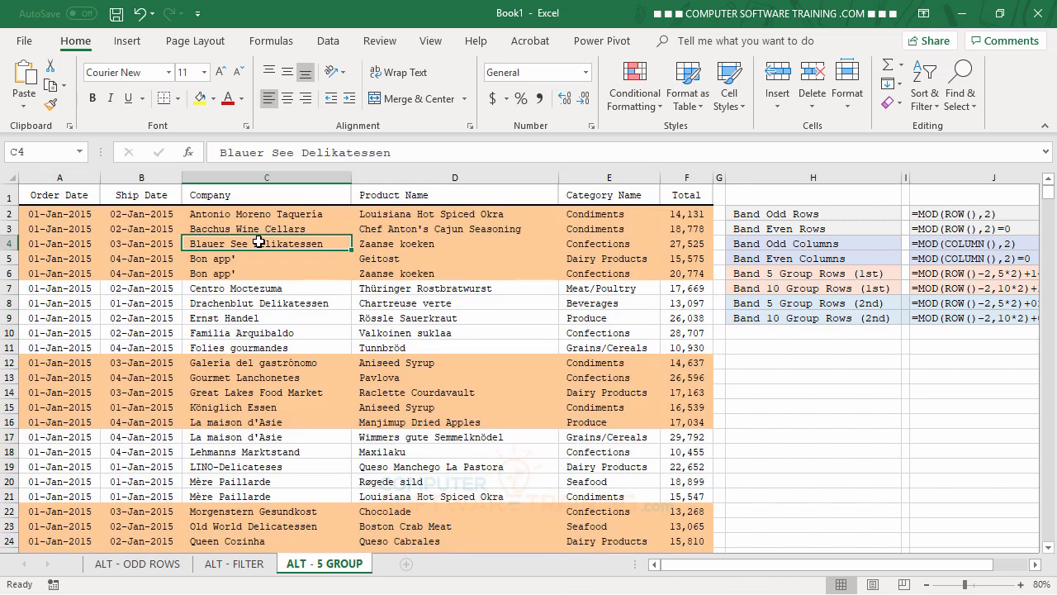
Sort the order data on the ALT - 5 GROUP sheet by Product Name from A to Z.
click(418, 240)
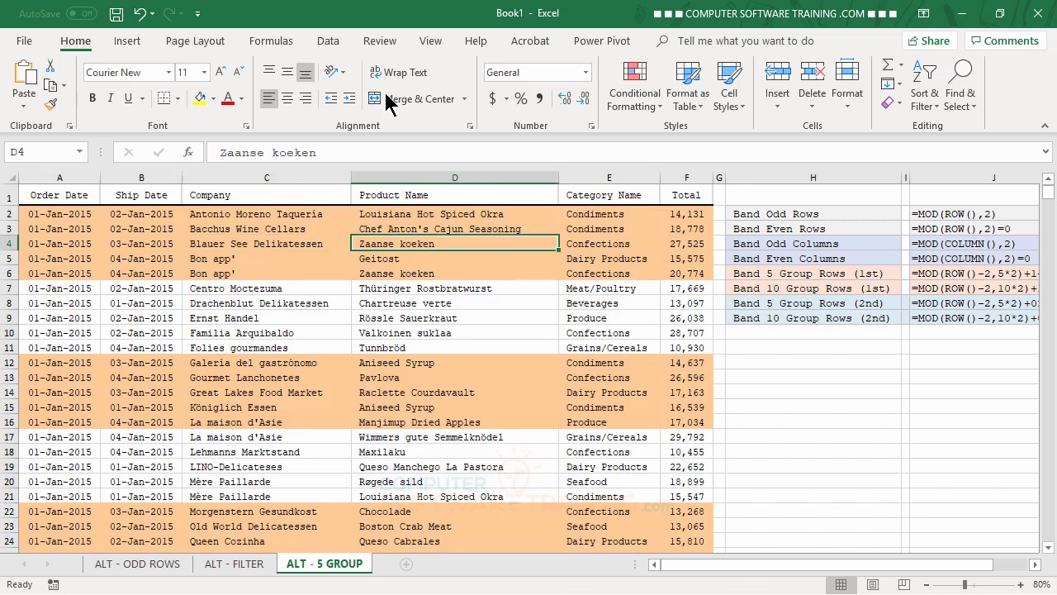
click(330, 43)
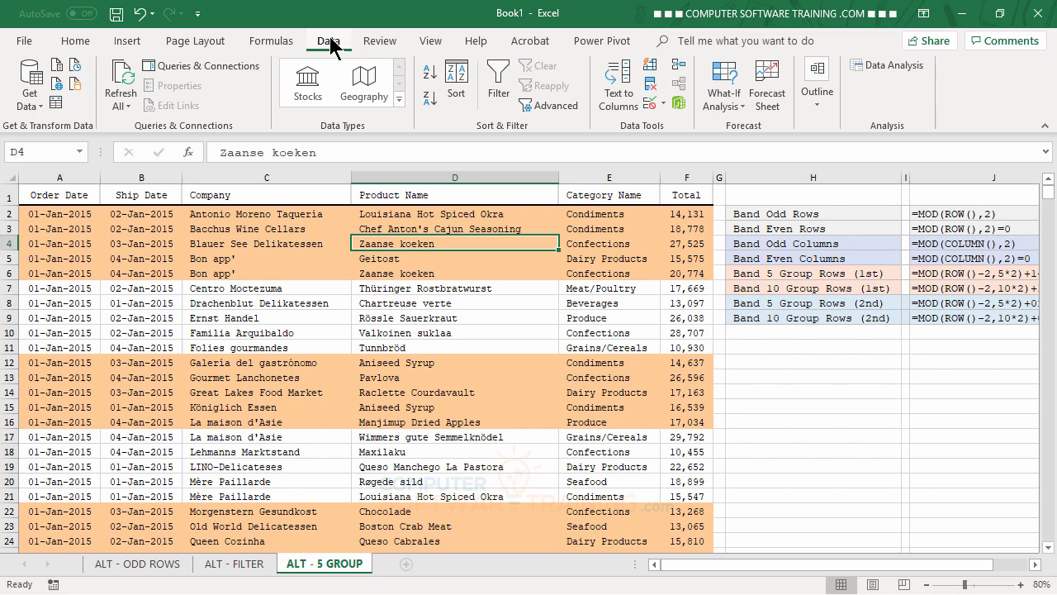
click(426, 76)
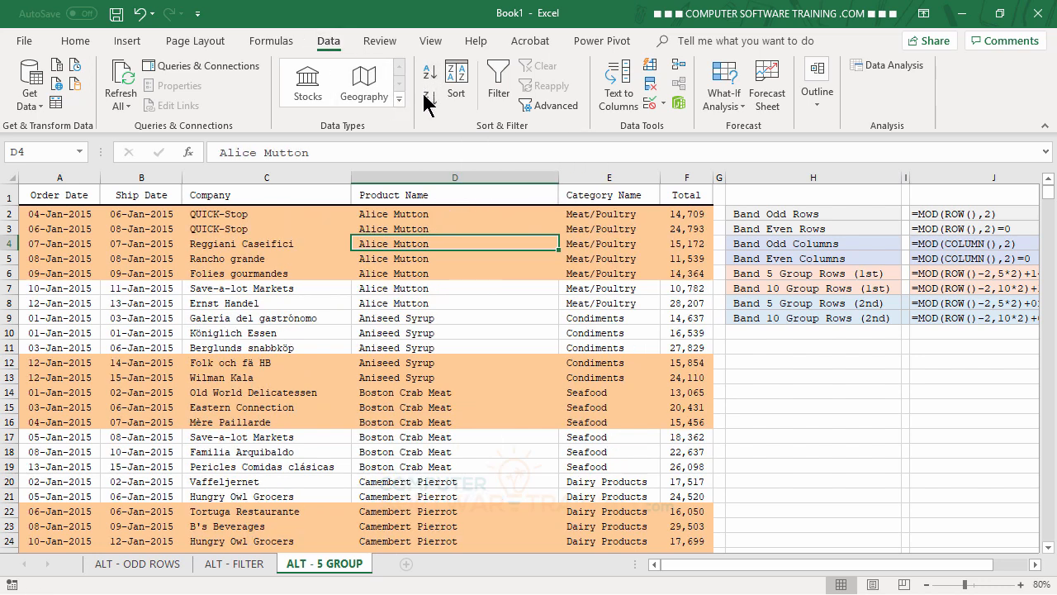